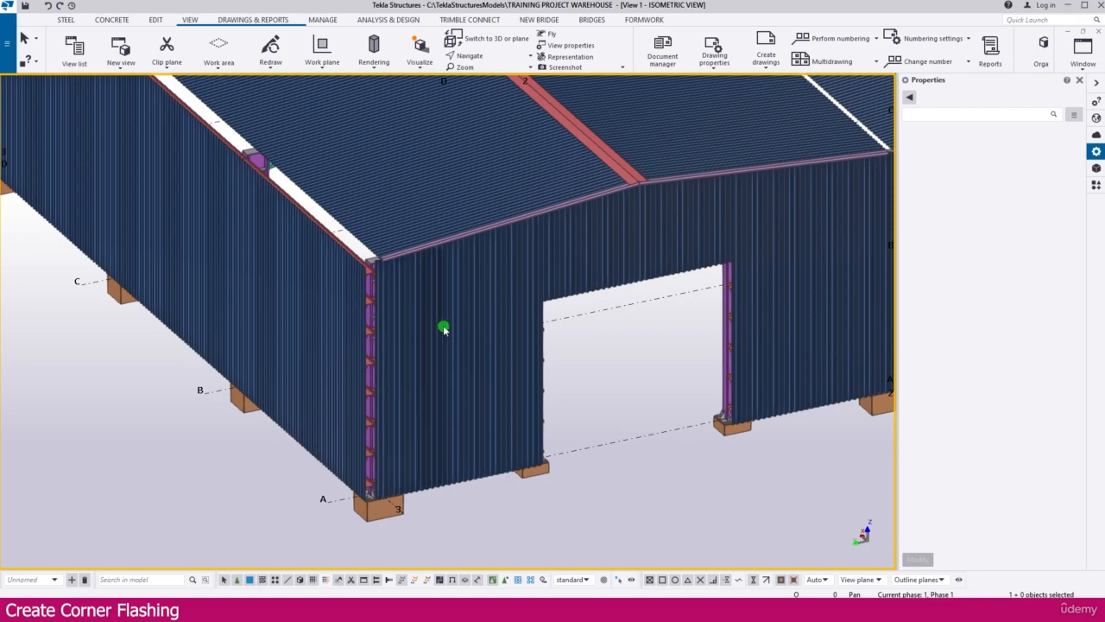
Examine the profile and material properties of the existing gable end flashing along the roof edge.
scroll(498, 229, "up", 5)
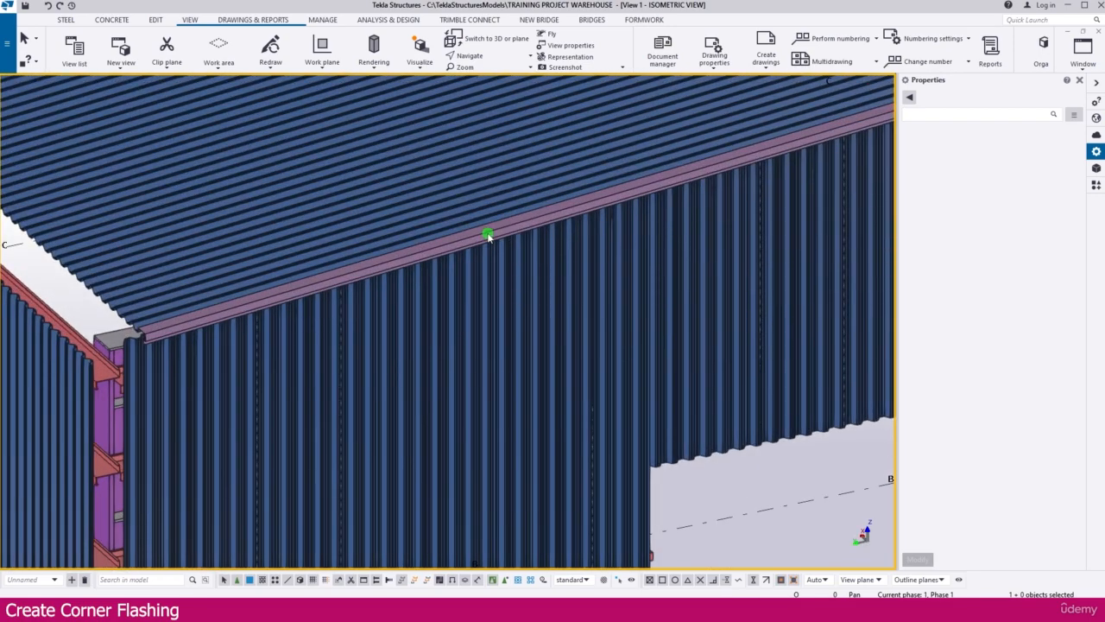
left_click(487, 235)
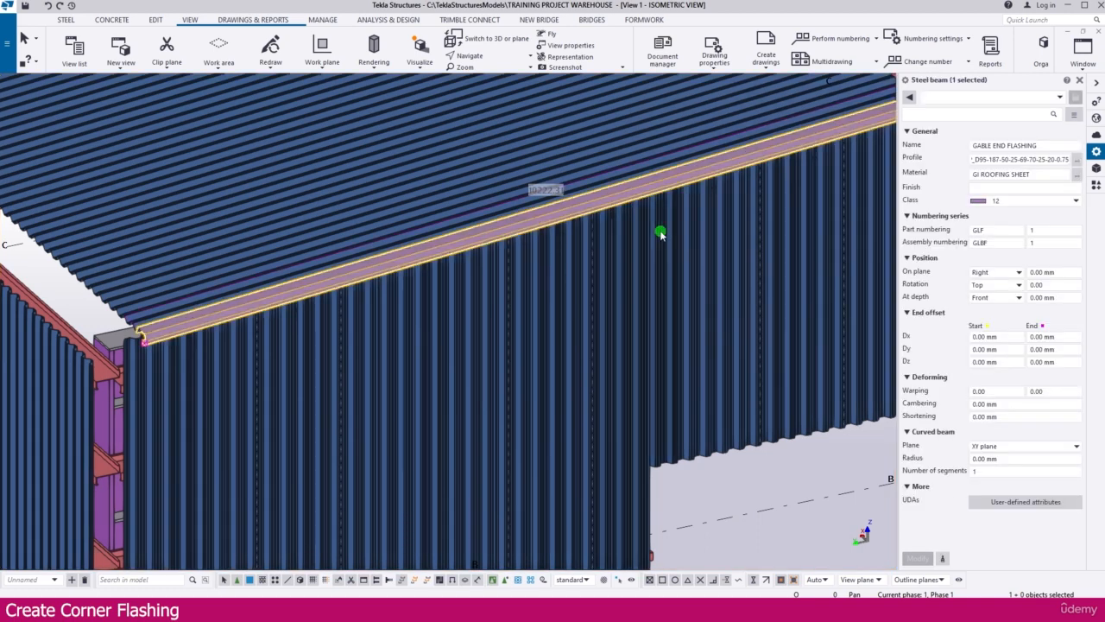
left_click(1020, 174)
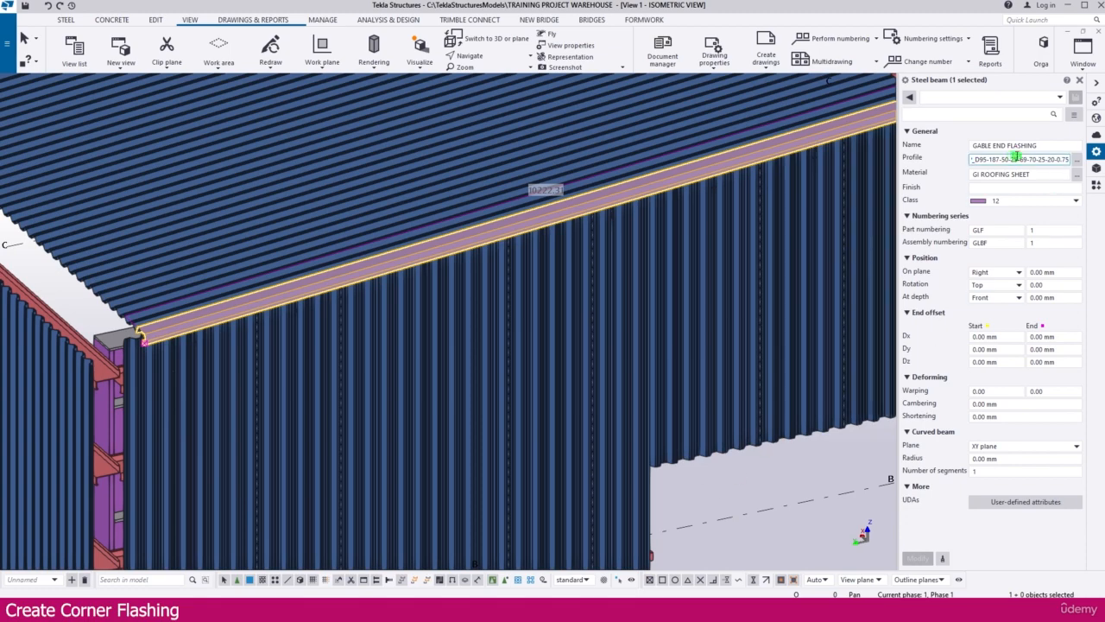
scroll(372, 273, "down", 2)
scroll(371, 275, "down", 2)
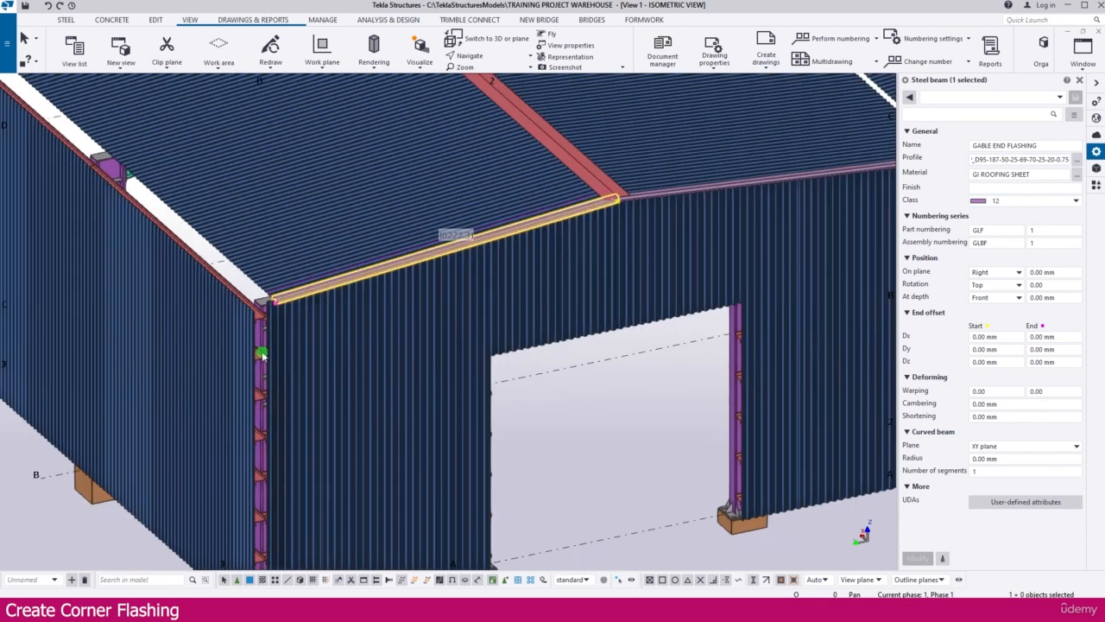
scroll(267, 328, "down", 2)
left_click(466, 385)
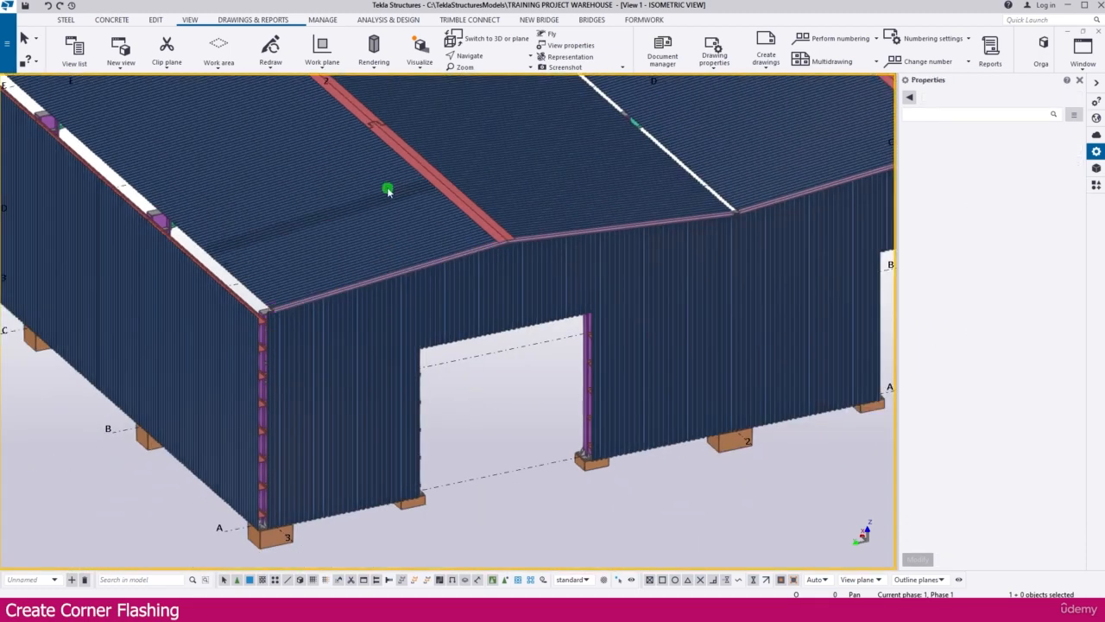
Switch to the Grid A elevation view at the grid 3 corner of the building.
key("ctrl+Tab")
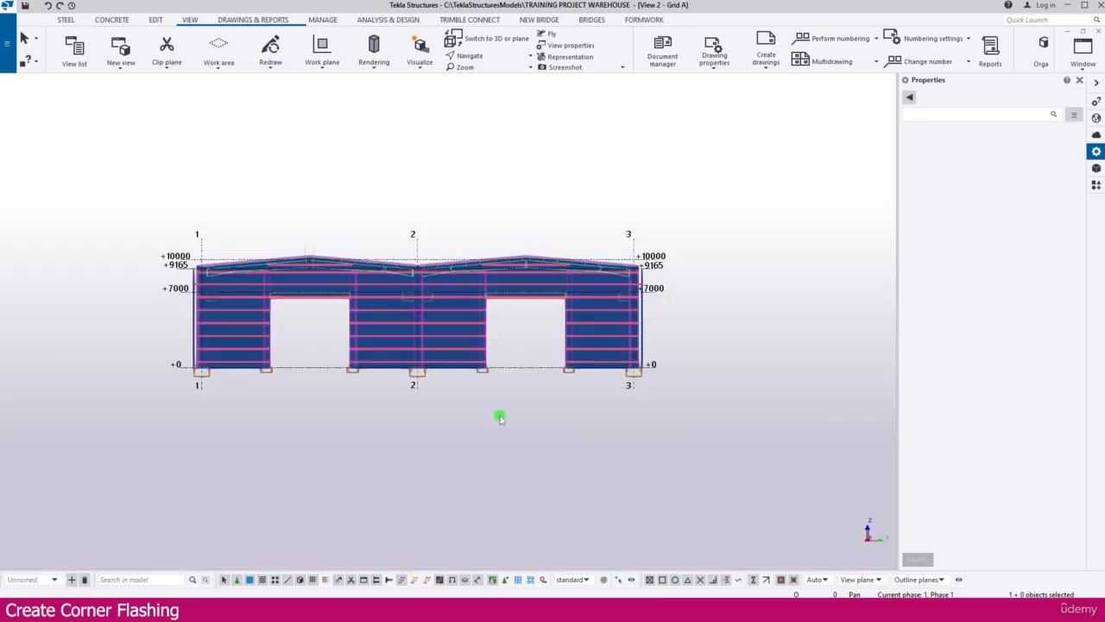
scroll(273, 338, "up", 8)
scroll(448, 340, "down", 6)
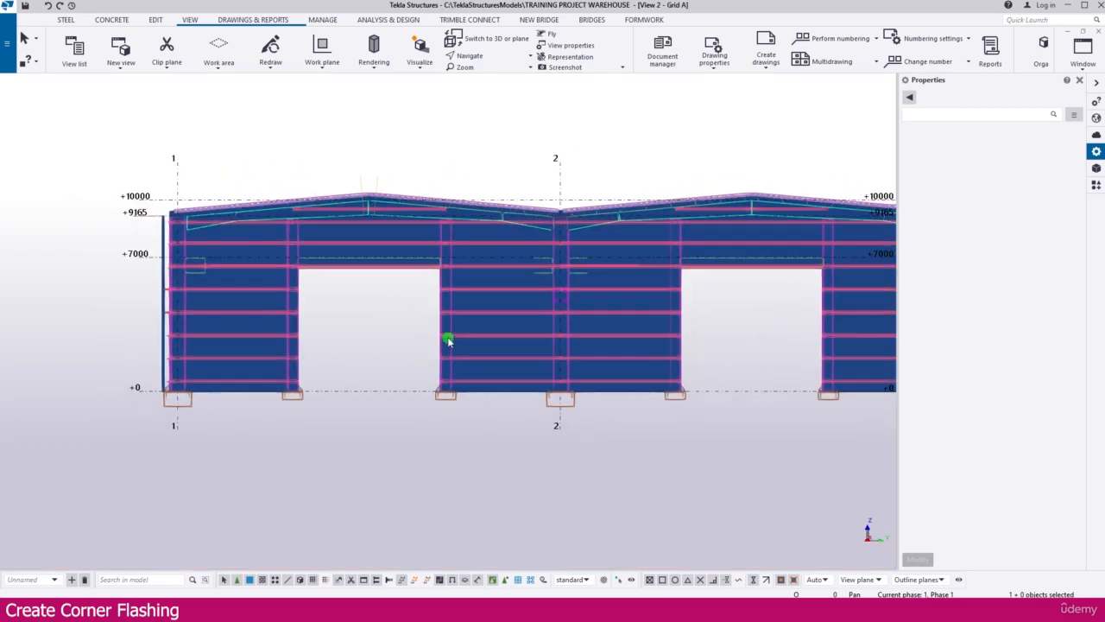
middle_click_drag(565, 338, 367, 347)
scroll(366, 347, "down", 1)
scroll(593, 370, "up", 8)
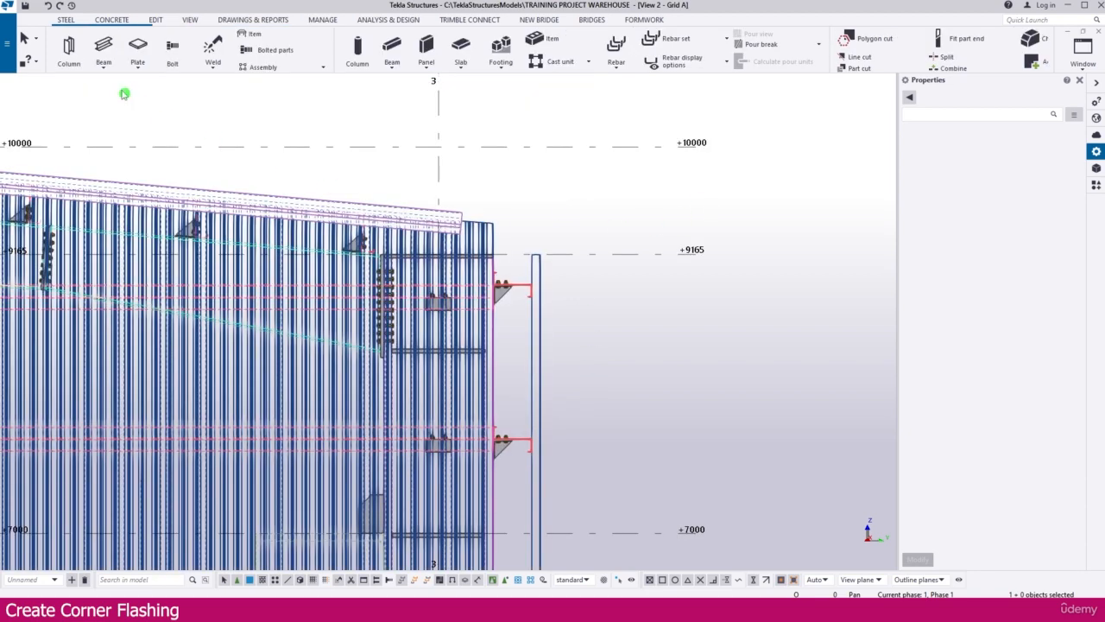
left_click(103, 45)
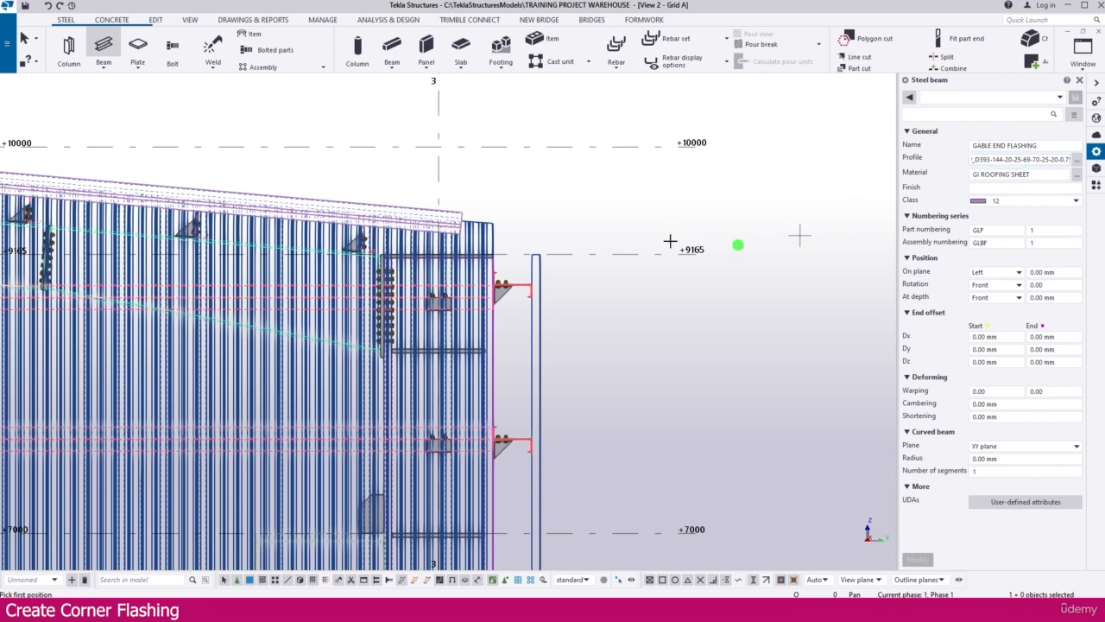
scroll(560, 267, "up", 5)
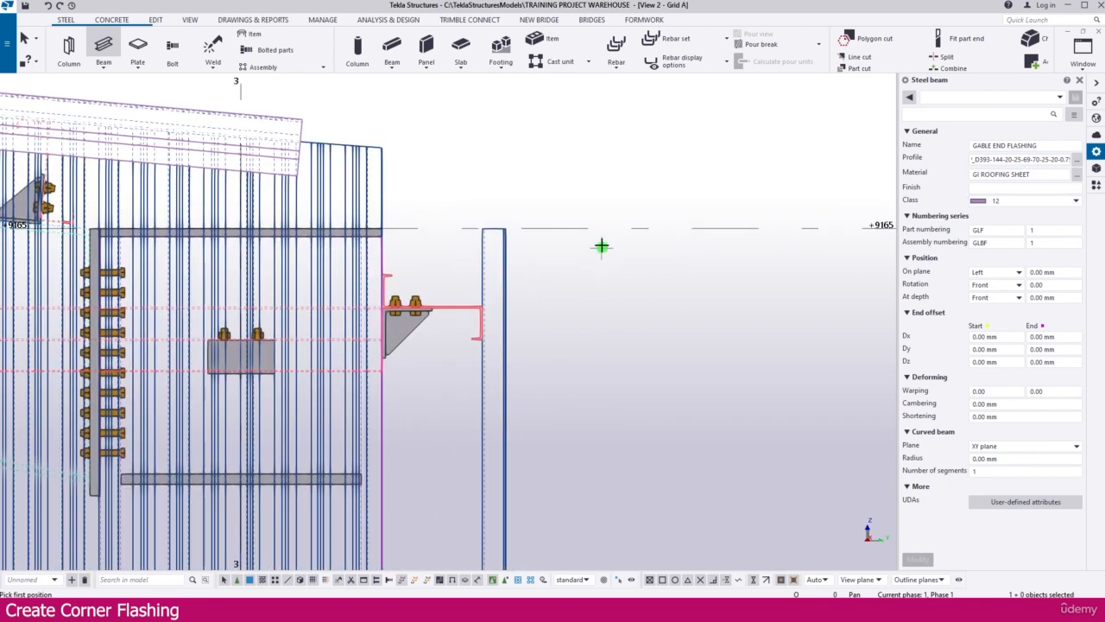
left_click(588, 227)
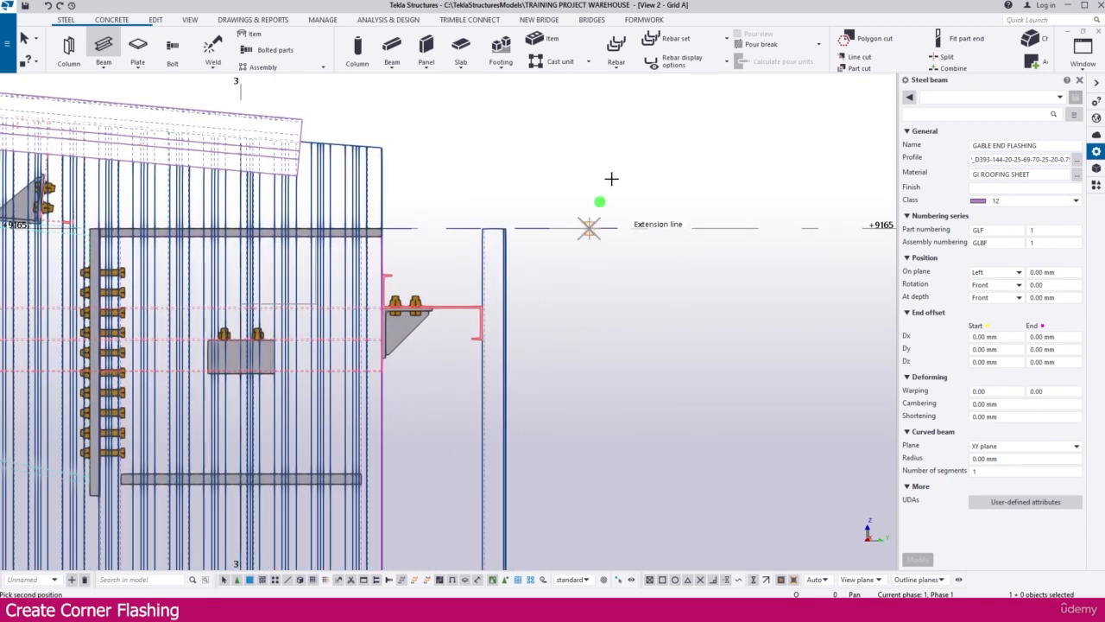
scroll(611, 173, "down", 5)
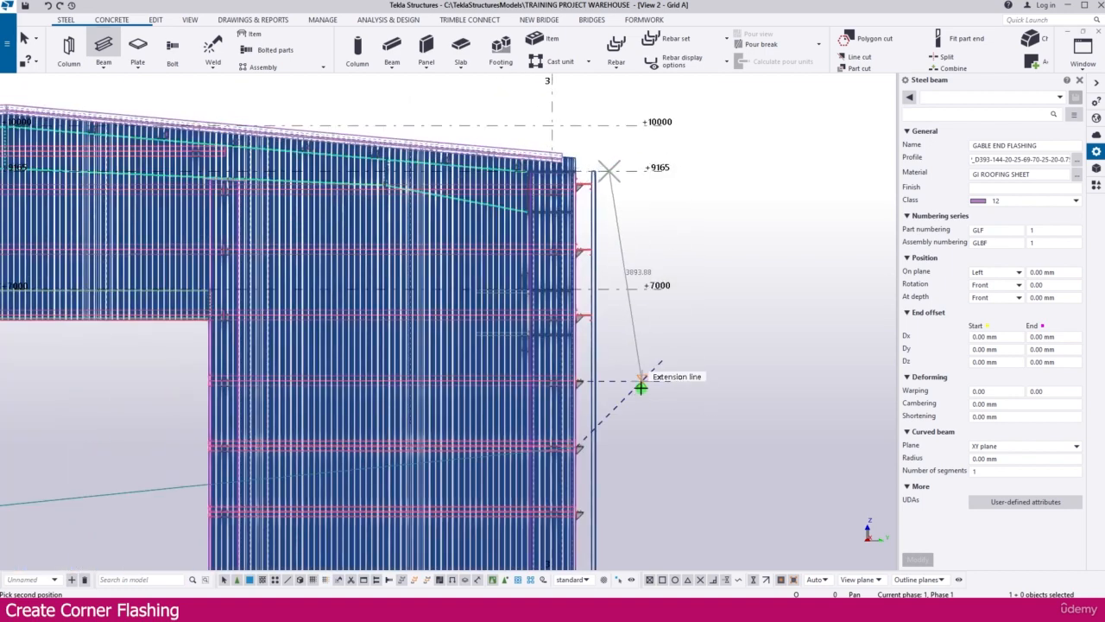
middle_click_drag(641, 388, 624, 198)
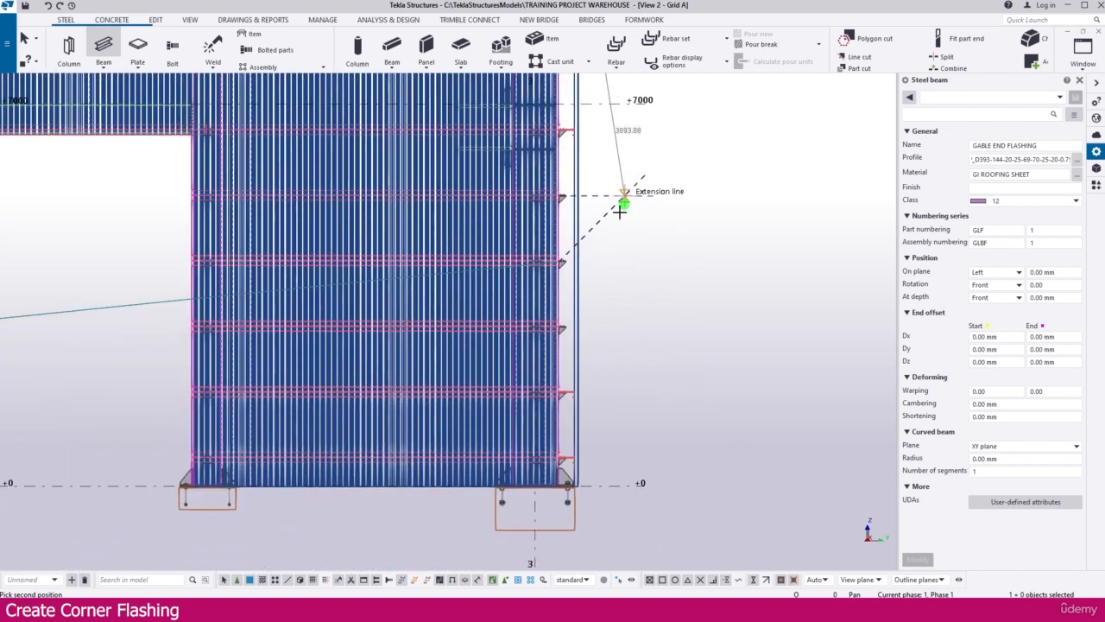
scroll(599, 501, "up", 6)
scroll(586, 470, "up", 2)
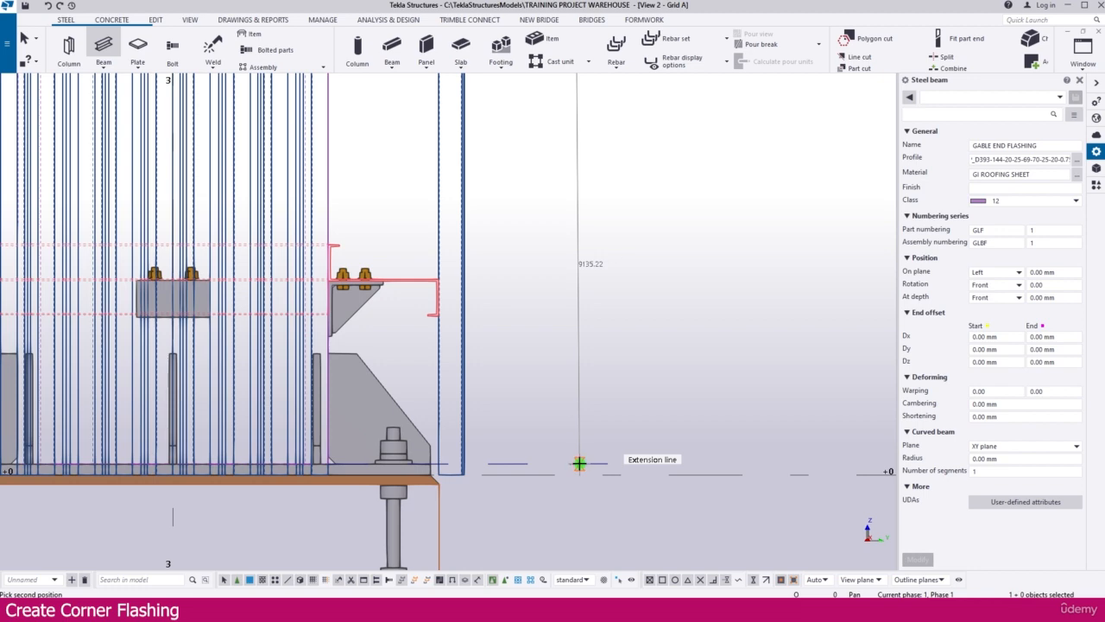
right_click(593, 438)
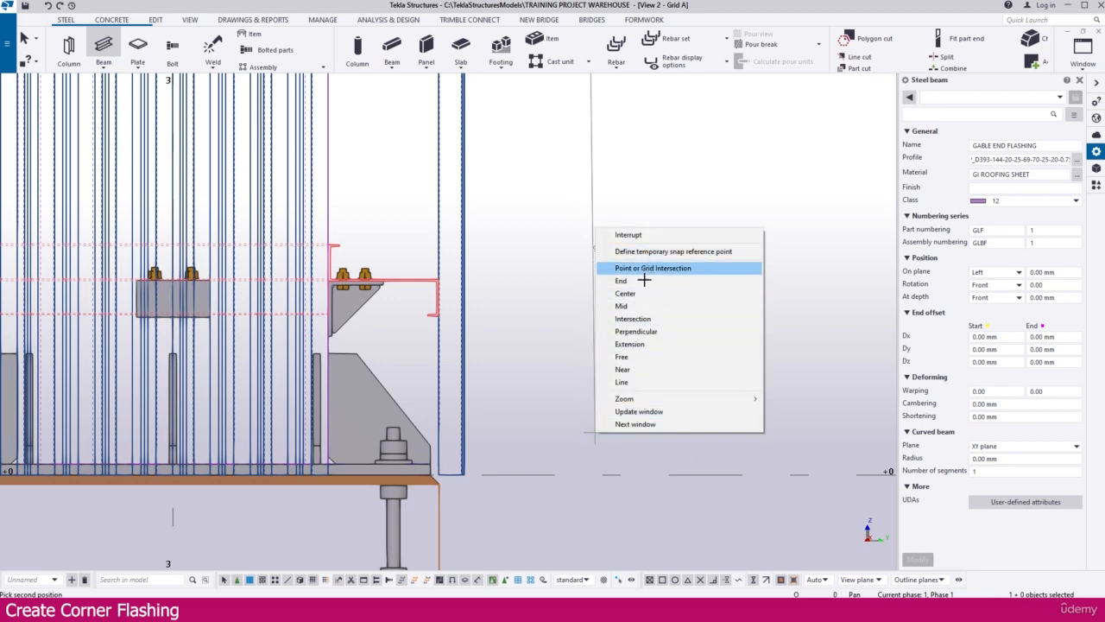
left_click(642, 332)
scroll(587, 470, "up", 1)
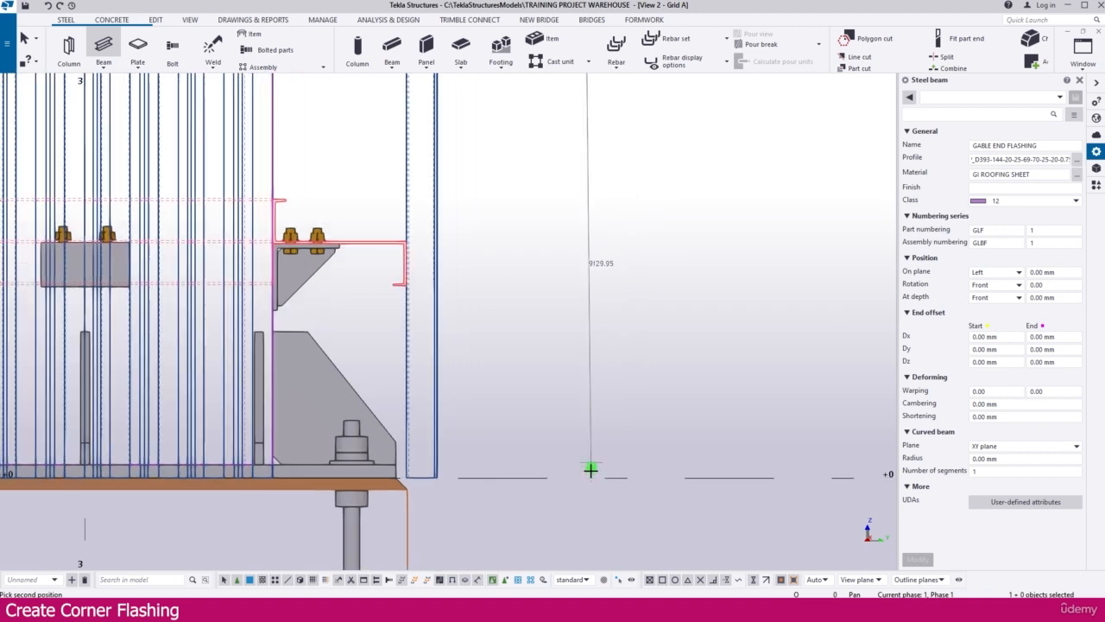
left_click(587, 472)
scroll(587, 471, "down", 3)
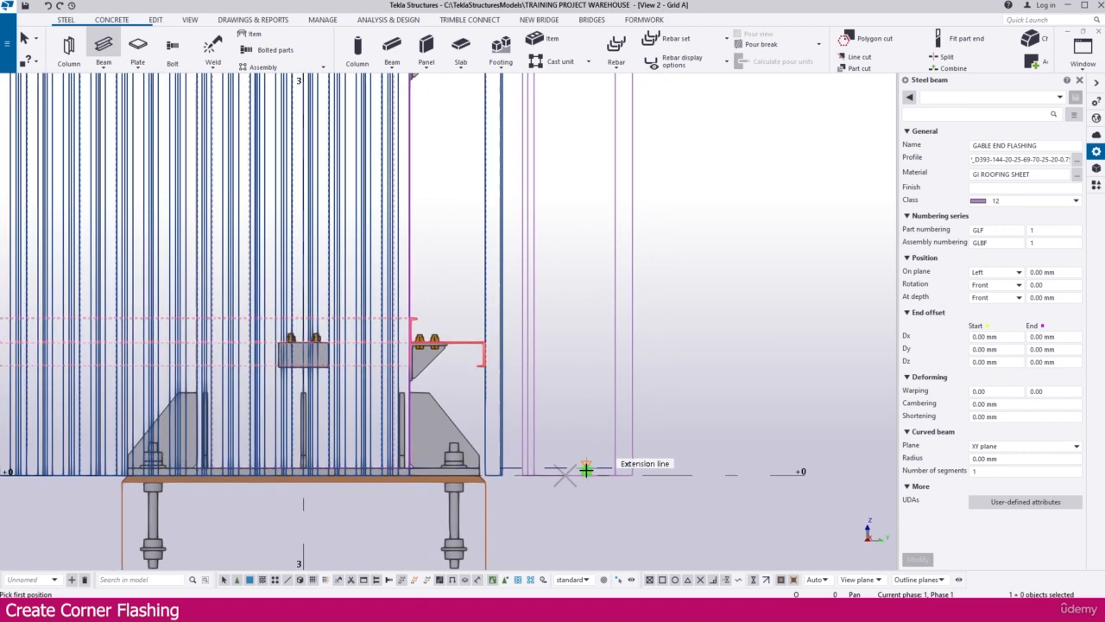
Select the new flashing beam and show its cross-section in the Plan +9165 view.
left_click(605, 354)
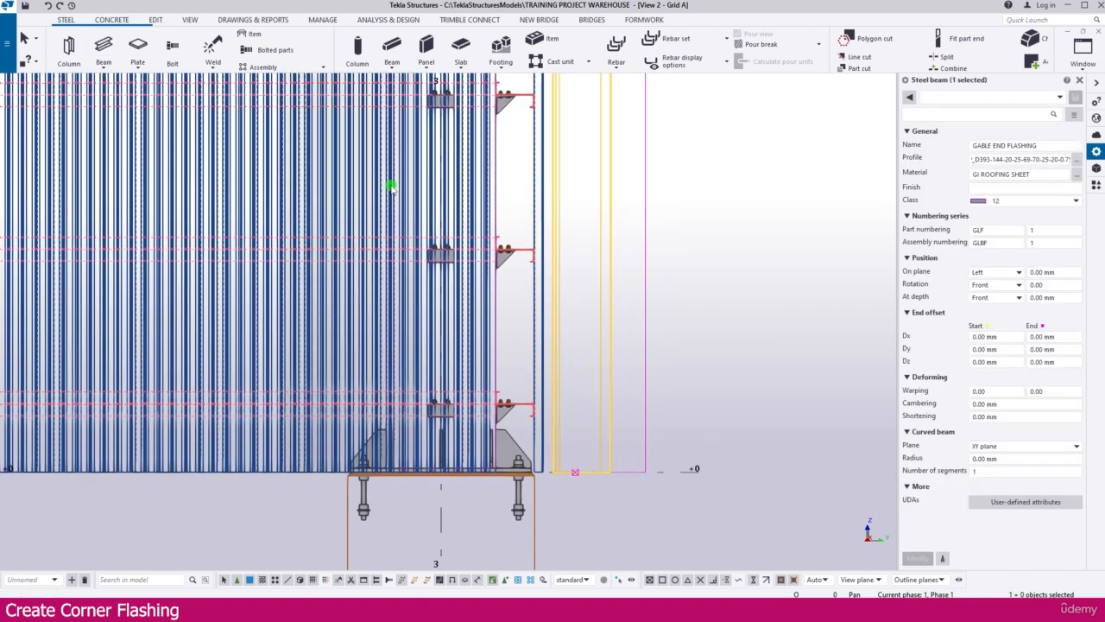
left_click(193, 20)
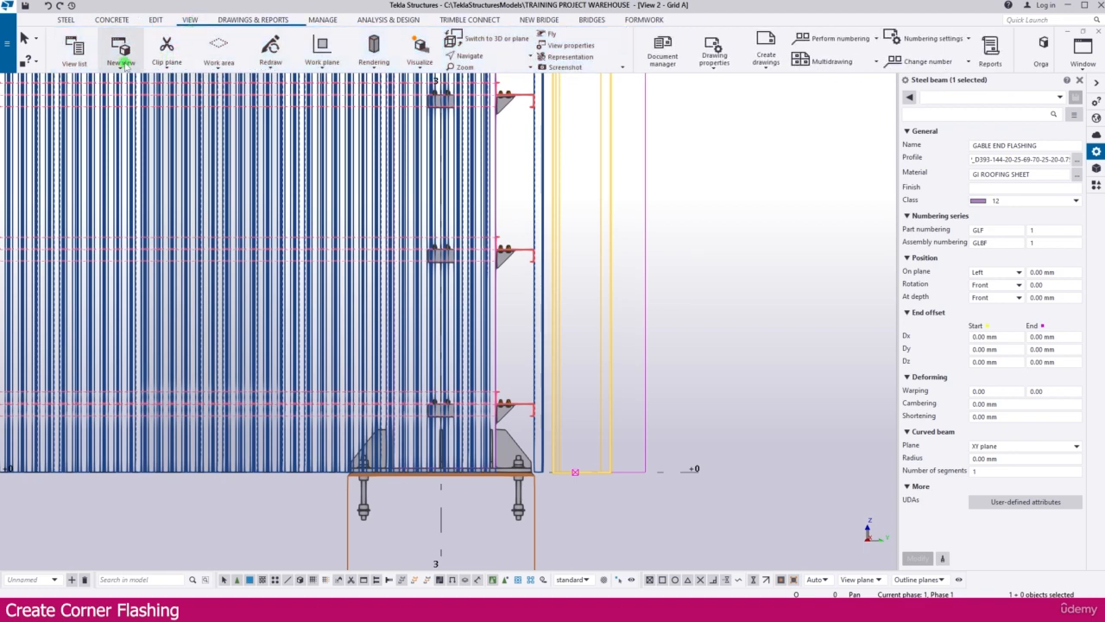
left_click(74, 48)
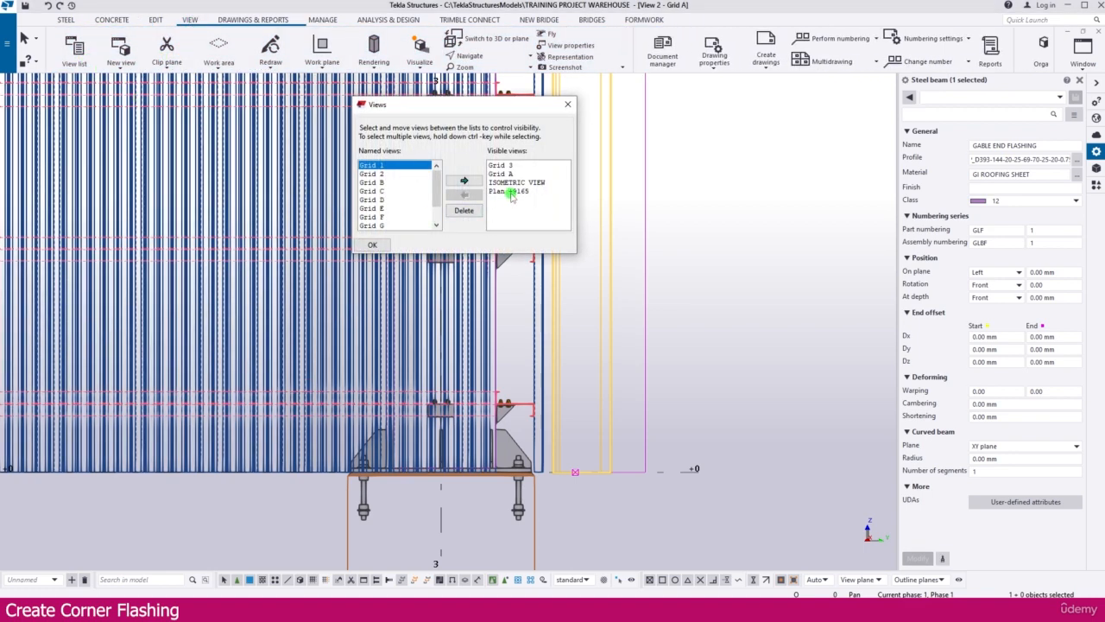
left_click(506, 191)
left_click(570, 97)
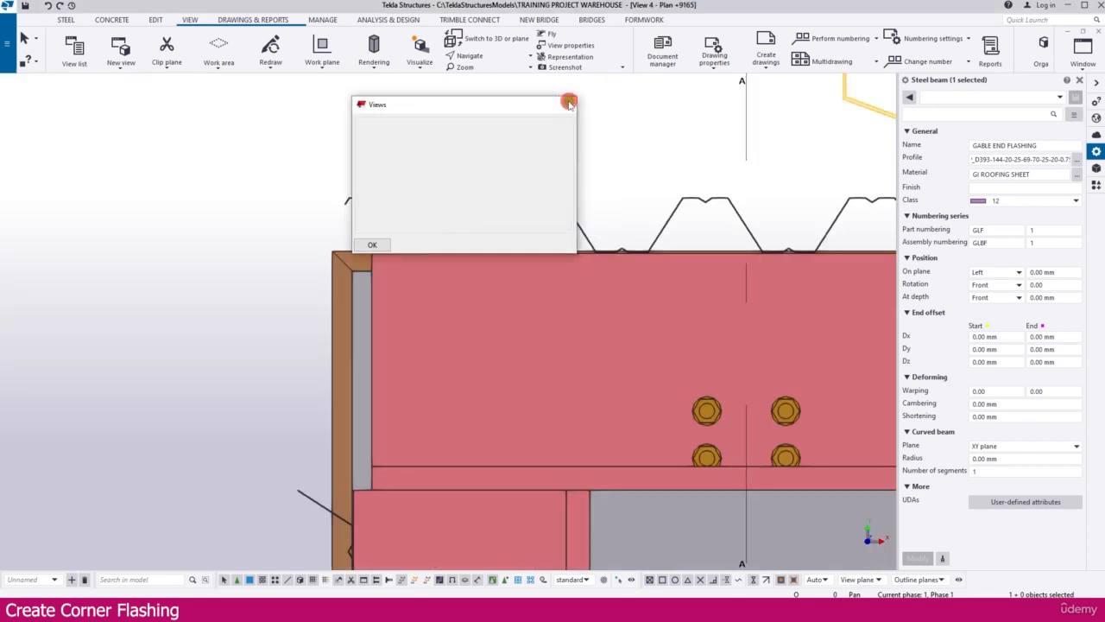
scroll(571, 256, "down", 4)
scroll(549, 212, "up", 7)
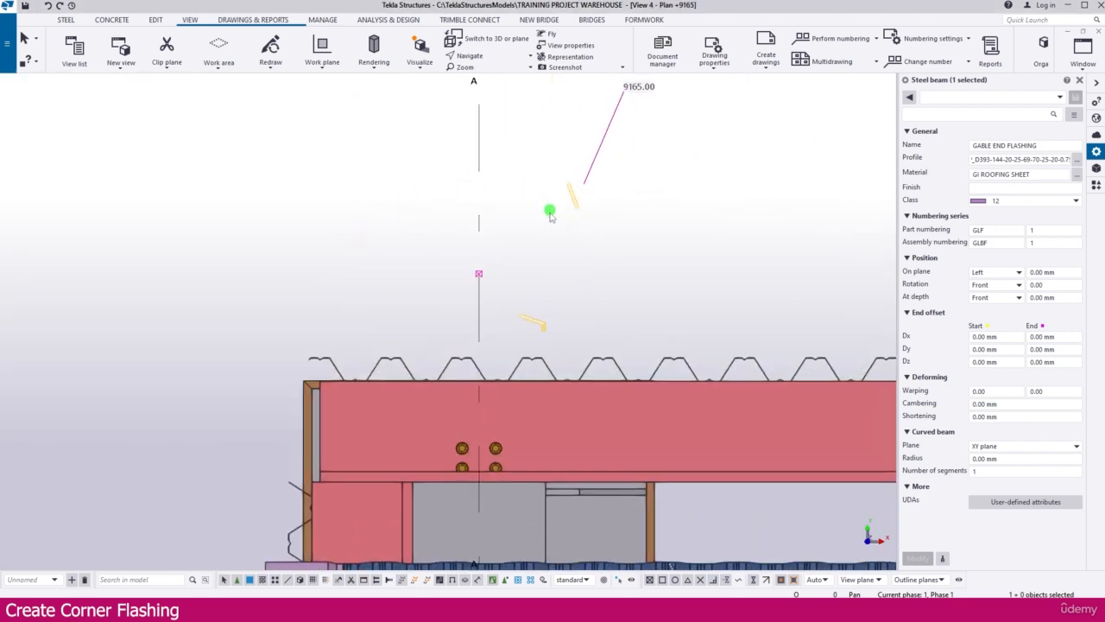
left_click(555, 239)
middle_click_drag(540, 236, 478, 248)
left_click(487, 116)
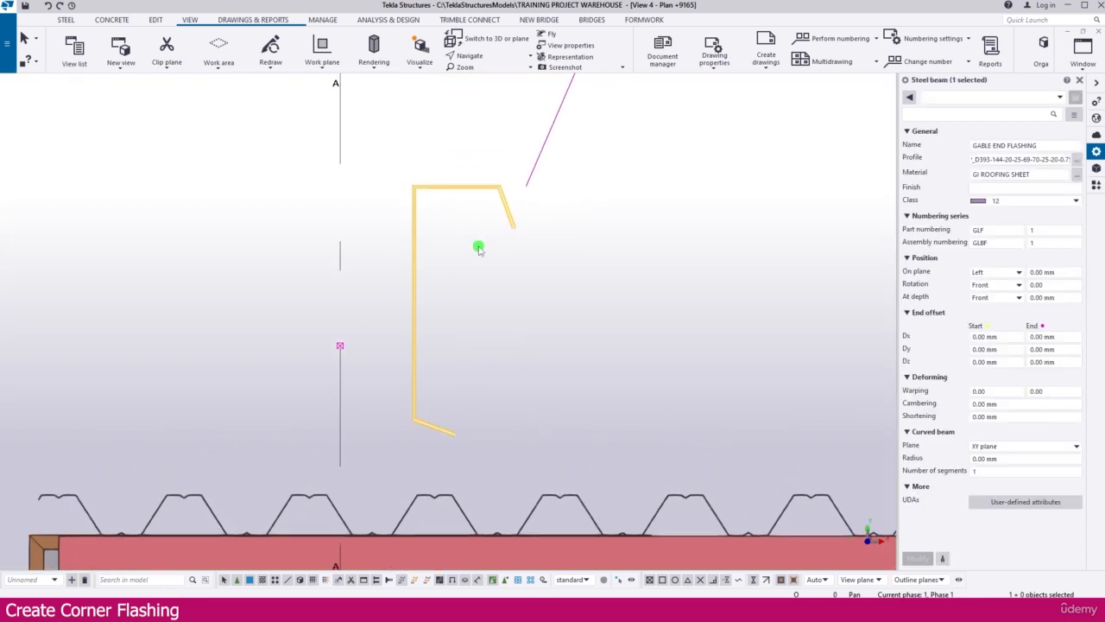
scroll(527, 227, "up", 5)
scroll(515, 219, "down", 3)
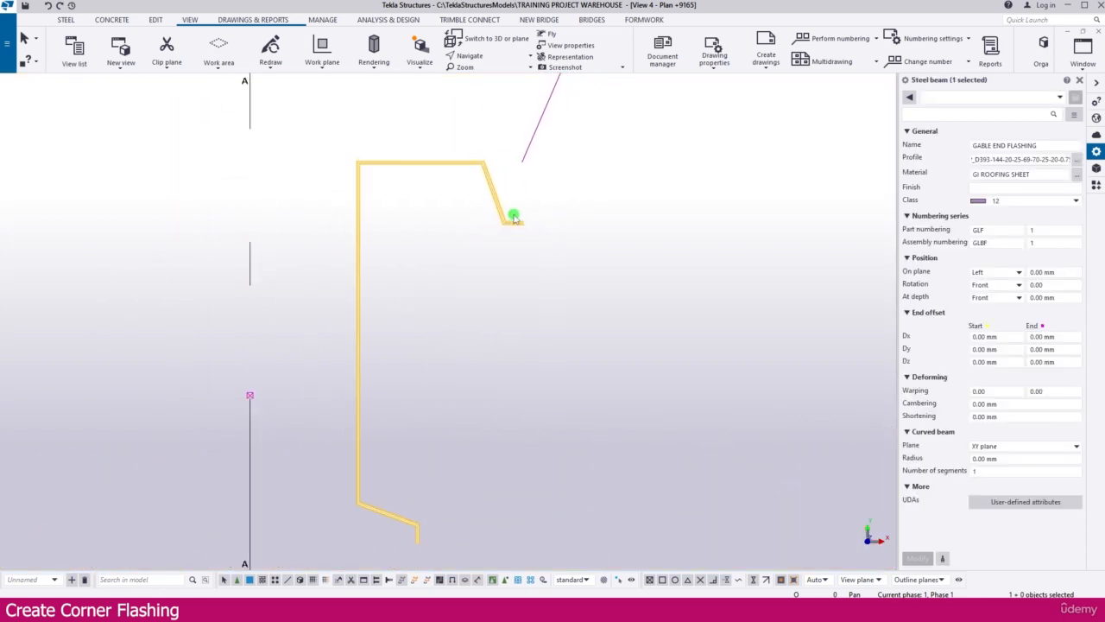
Rename the selected flashing beam as CORNER FLASHING.
left_click_drag(991, 145, 931, 147)
key("BackSpace")
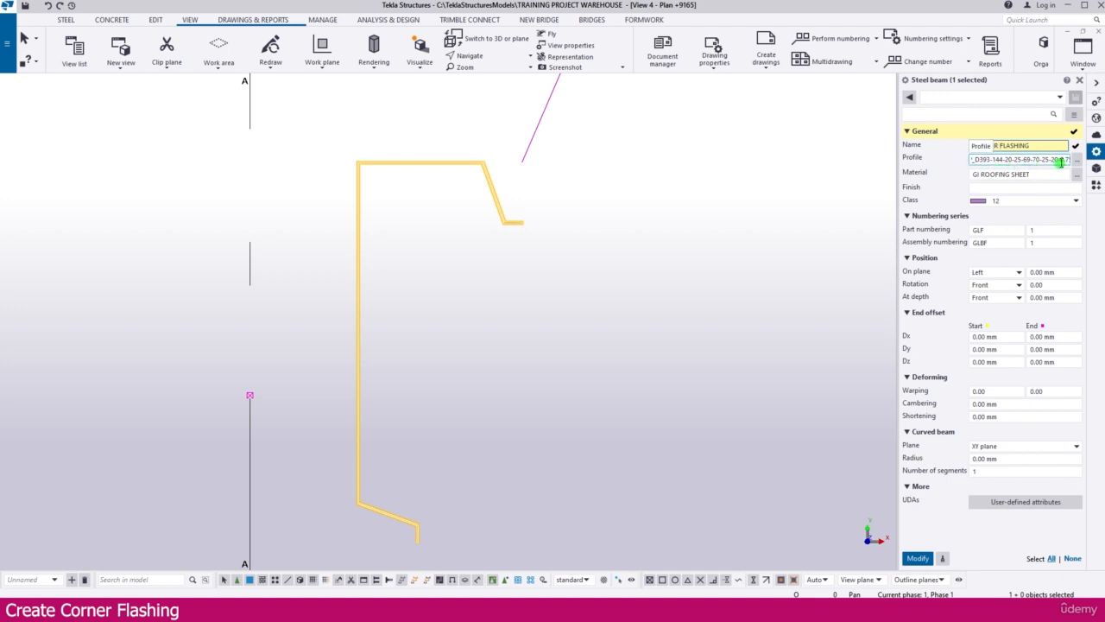
Review the FP_D folded plate profile's dimension parameters against its picture, keeping the existing values.
left_click(1077, 161)
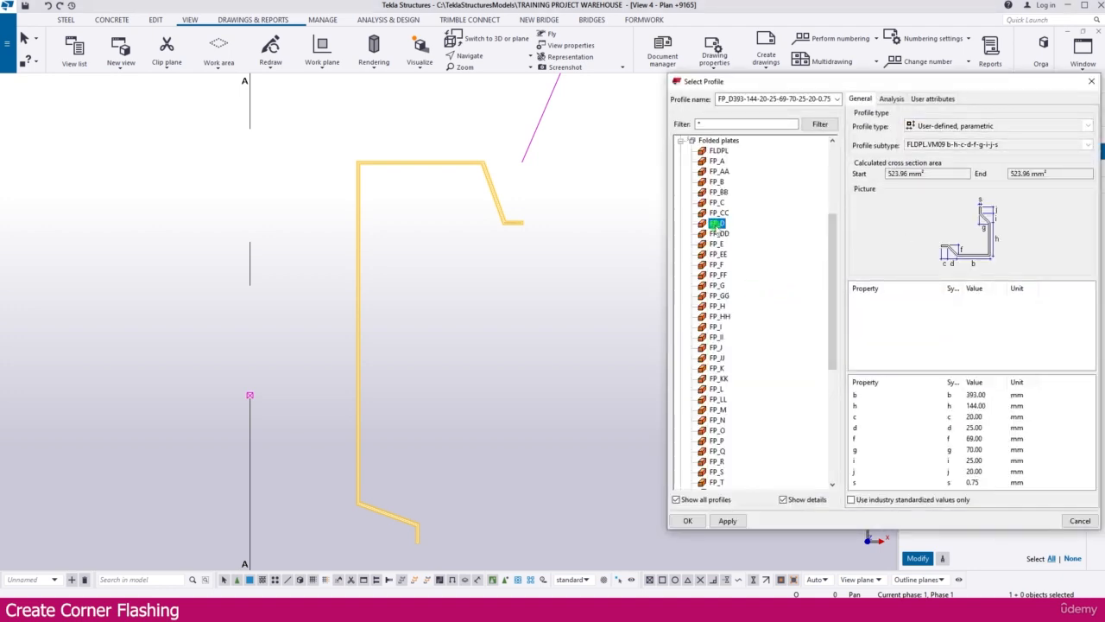
double_click(975, 405)
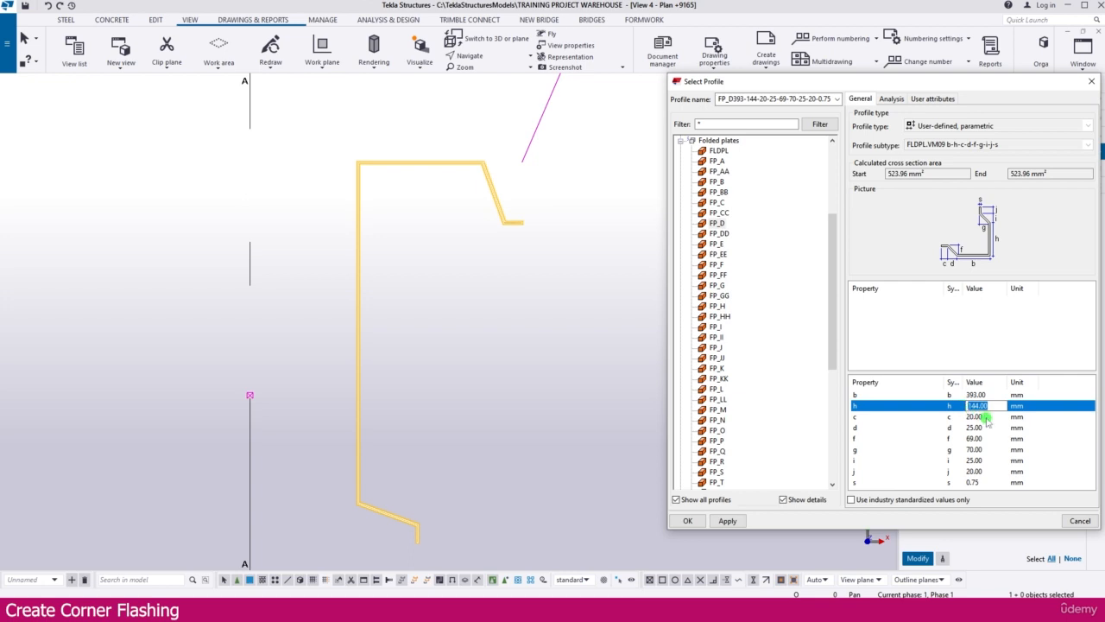
left_click(987, 417)
left_click_drag(989, 417, 960, 450)
left_click(986, 430)
left_click(969, 394)
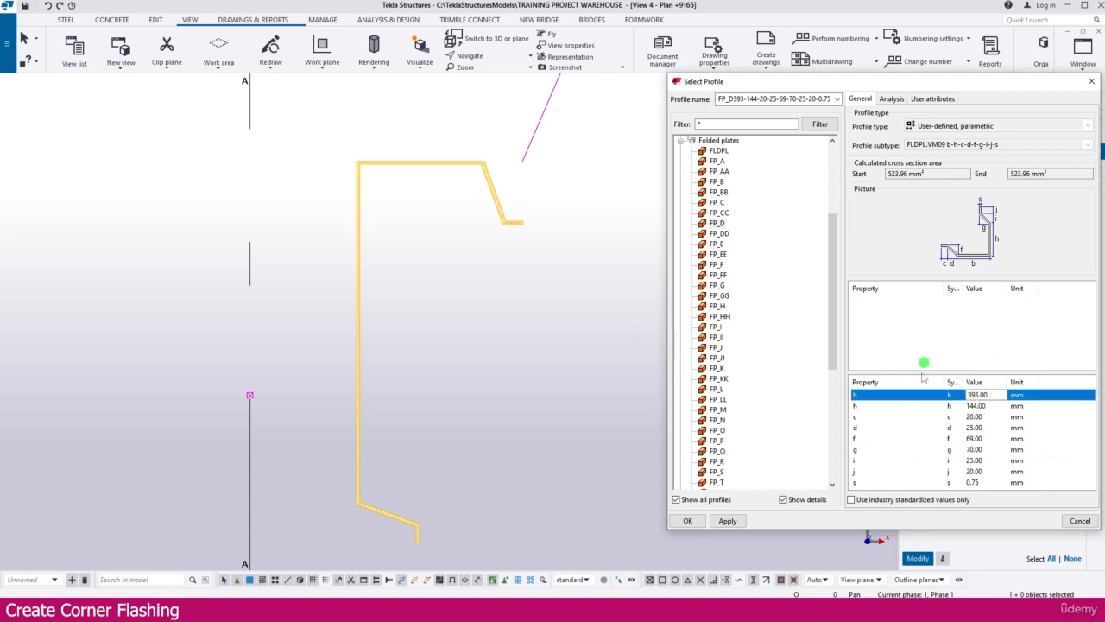
left_click(978, 394)
left_click(727, 521)
left_click(949, 386)
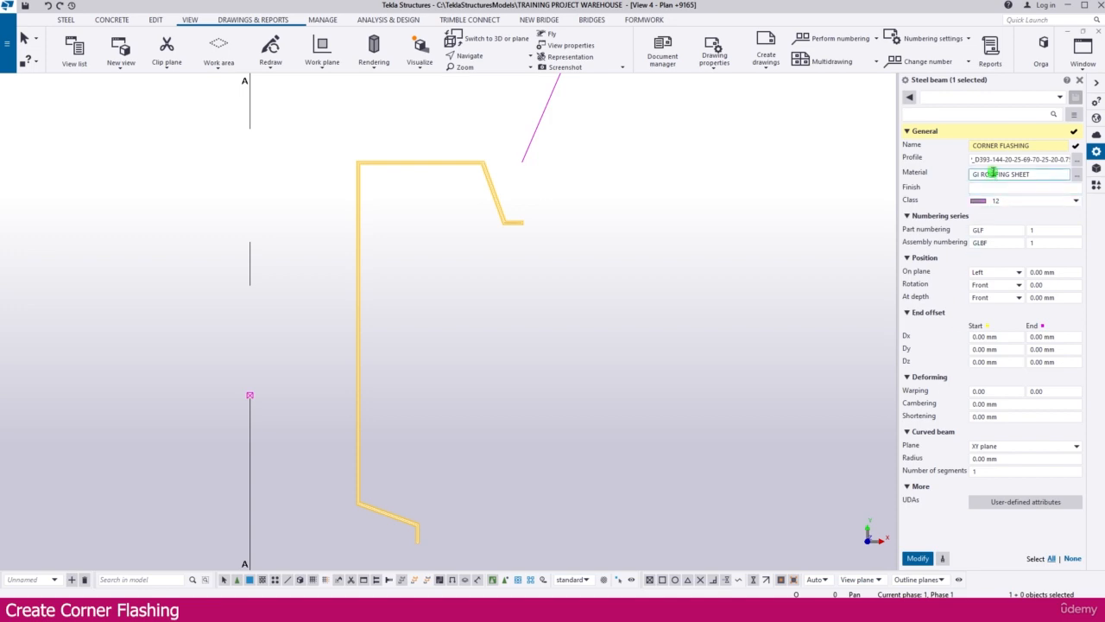
Set the part and assembly numbering prefixes to CF and apply the modified properties to the corner flashing.
left_click(984, 336)
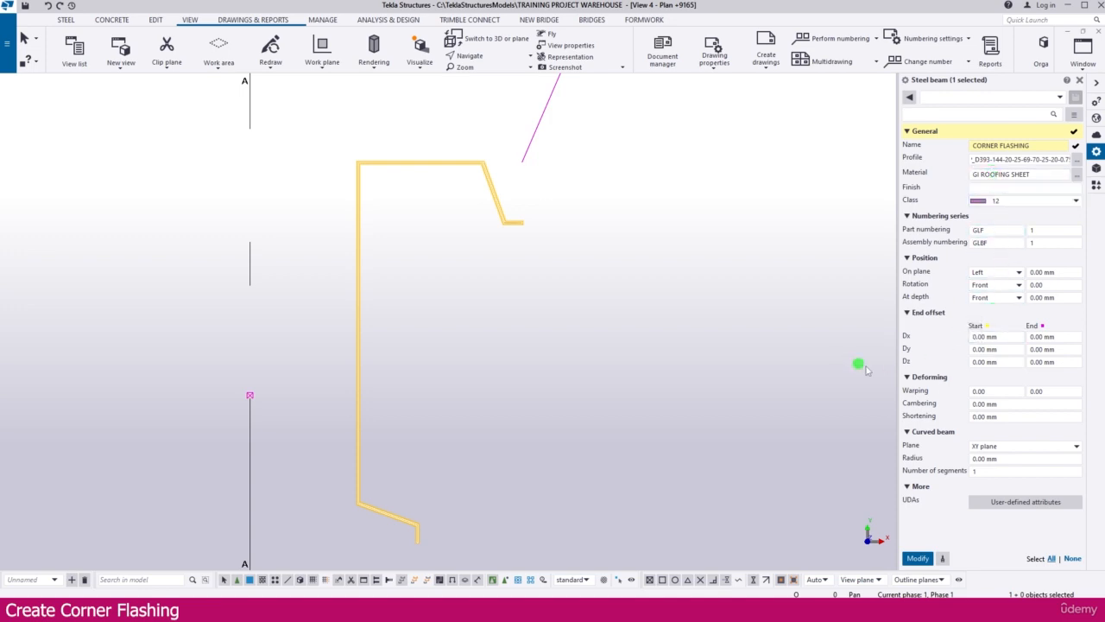
left_click(981, 230)
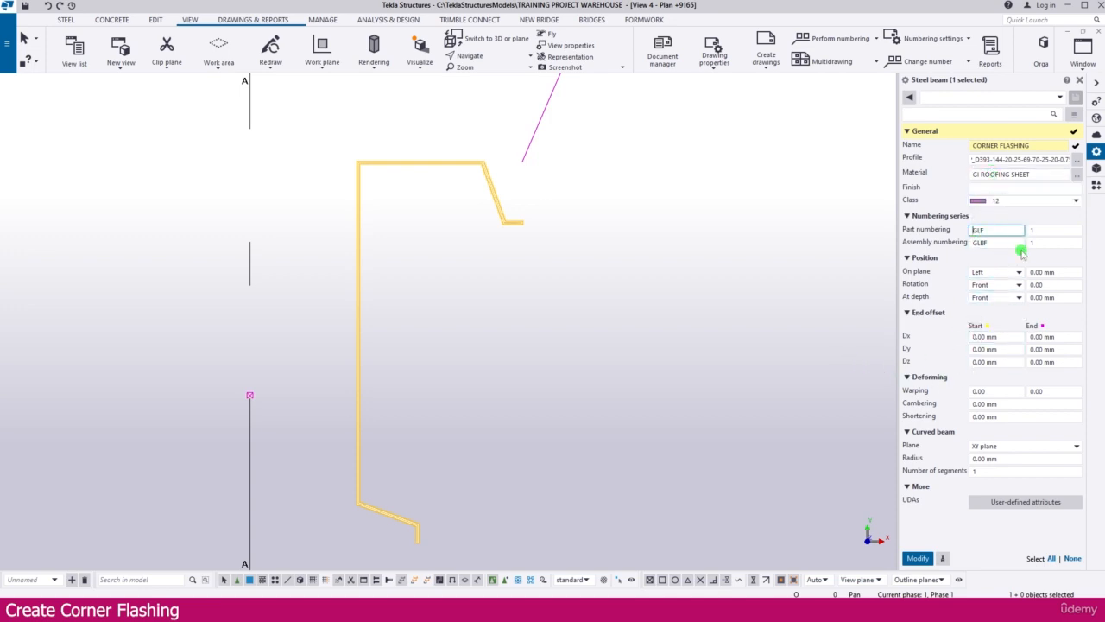
key("BackSpace")
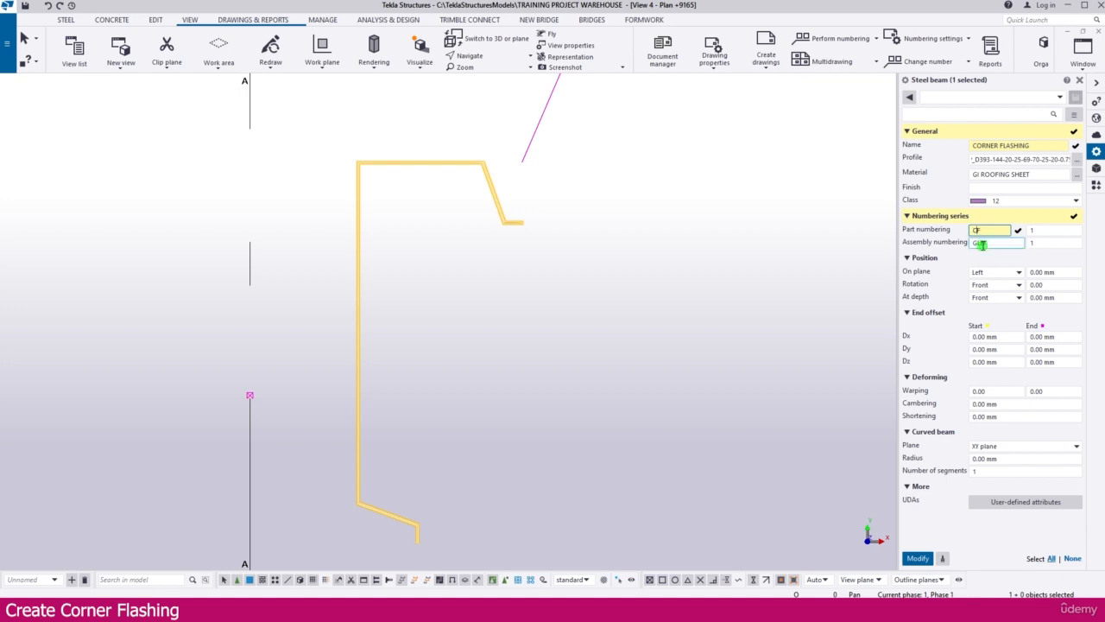
left_click(995, 243)
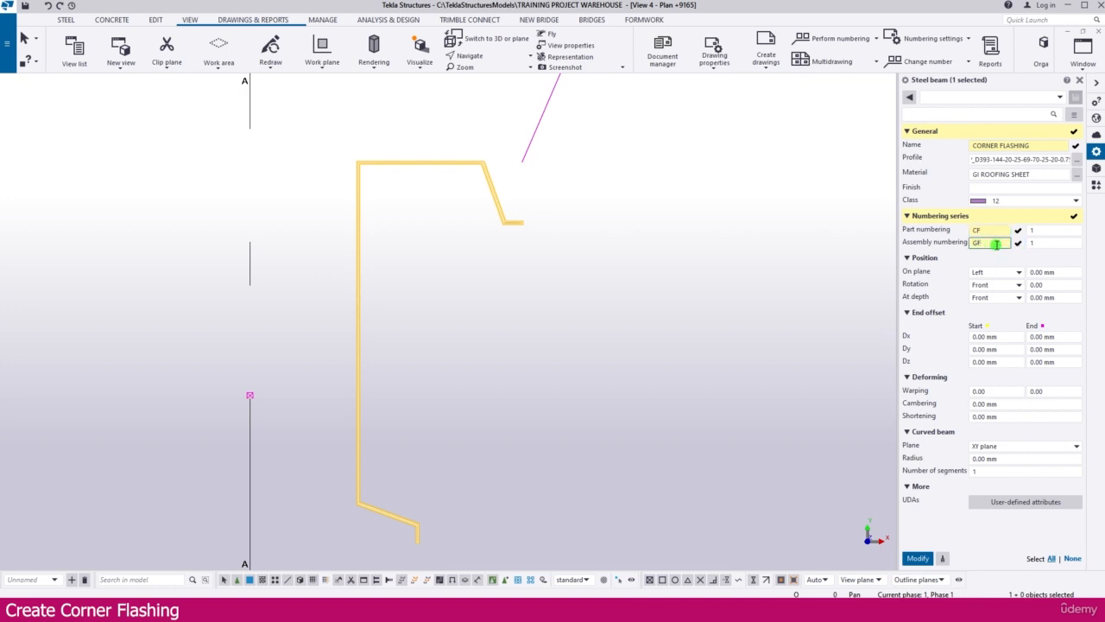
left_click(913, 508)
left_click(918, 558)
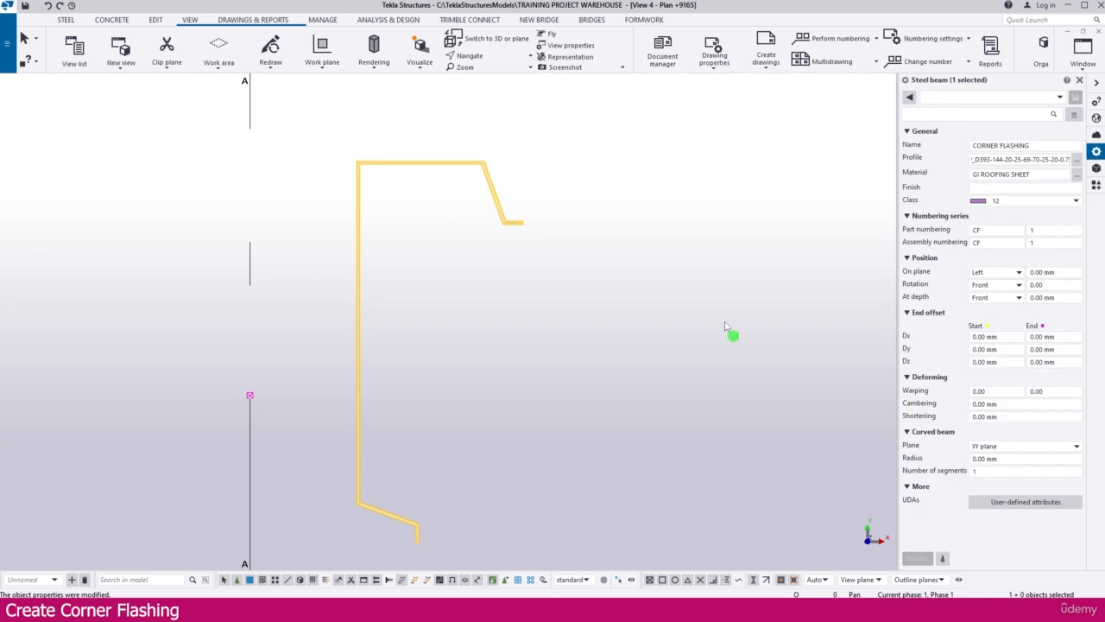
left_click(654, 235)
Move the corner flashing from the bend at its short end leg to the first valley corner of the wall sheeting at grid A/3.
left_click(510, 222)
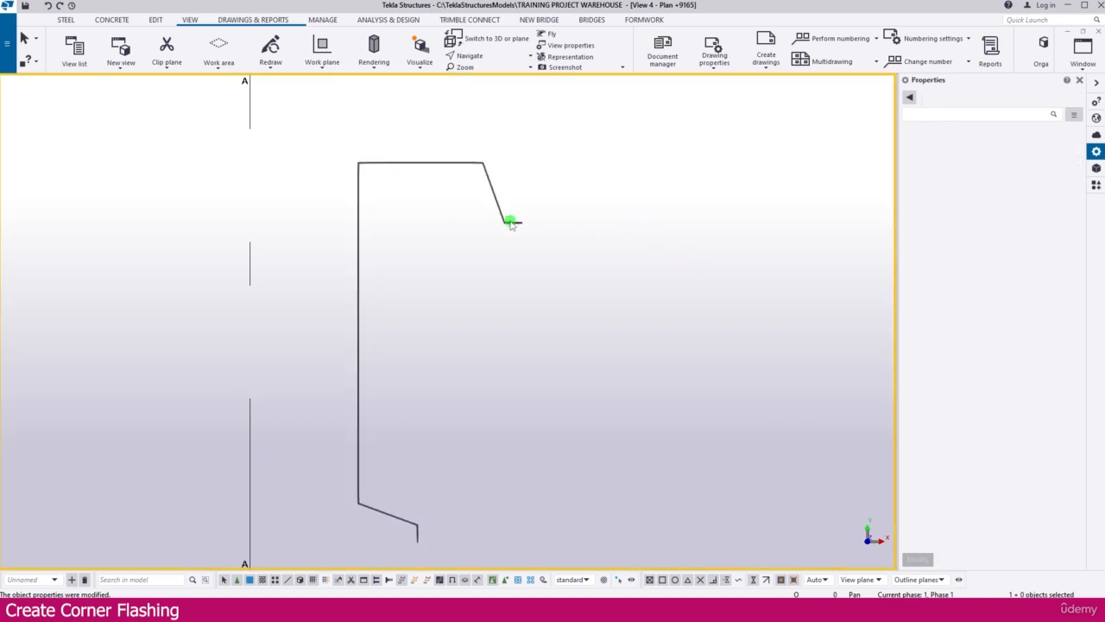
right_click(510, 222)
left_click(538, 311)
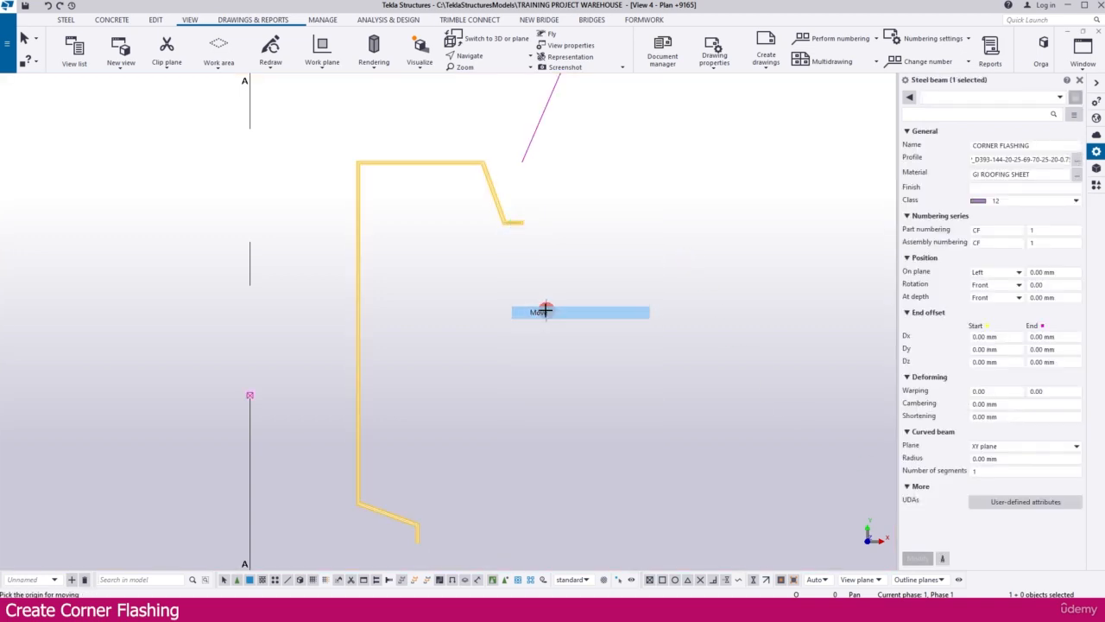
scroll(497, 216, "up", 5)
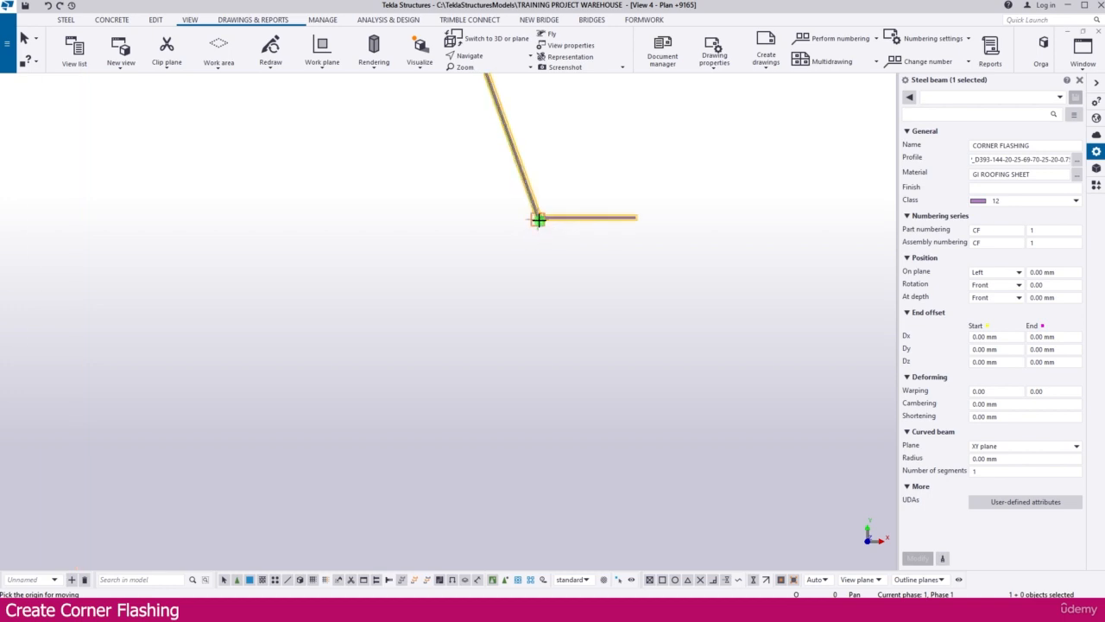
left_click(537, 222)
scroll(577, 130, "down", 3)
scroll(578, 124, "up", 2)
scroll(579, 124, "down", 3)
scroll(375, 278, "up", 4)
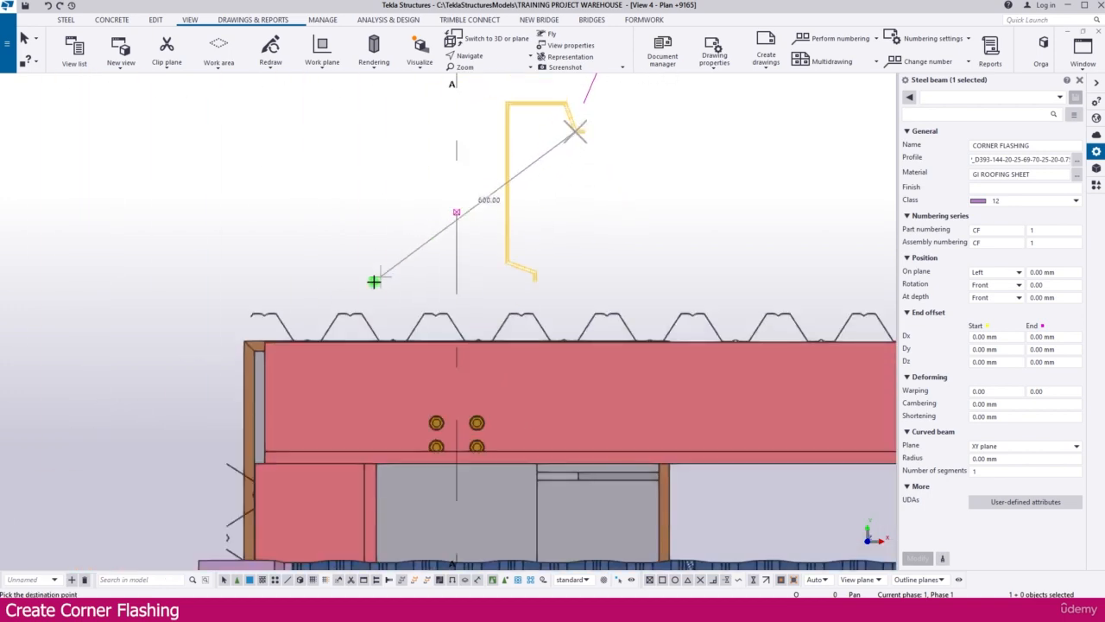
scroll(292, 347, "up", 5)
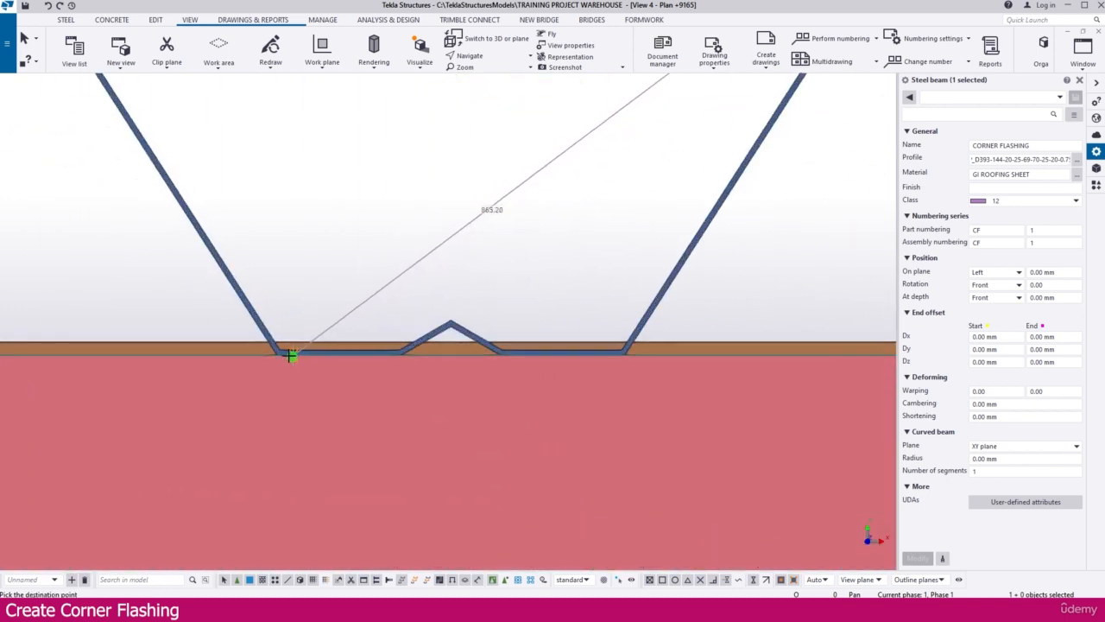
left_click(272, 345)
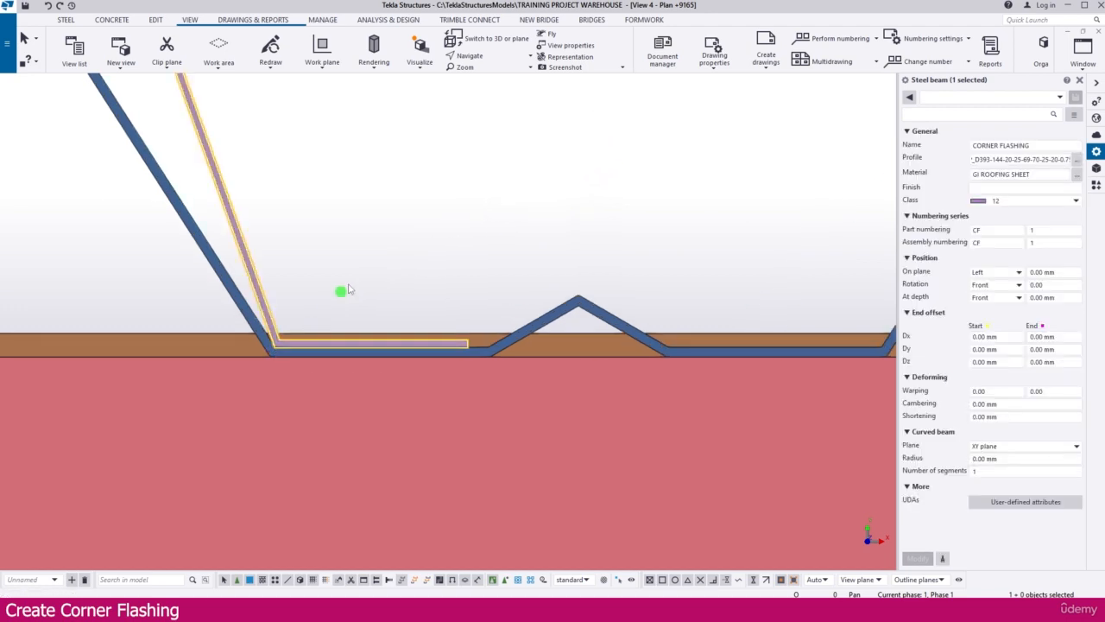
Set the work plane parallel to the Plan +9165 view plane.
scroll(420, 254, "down", 5)
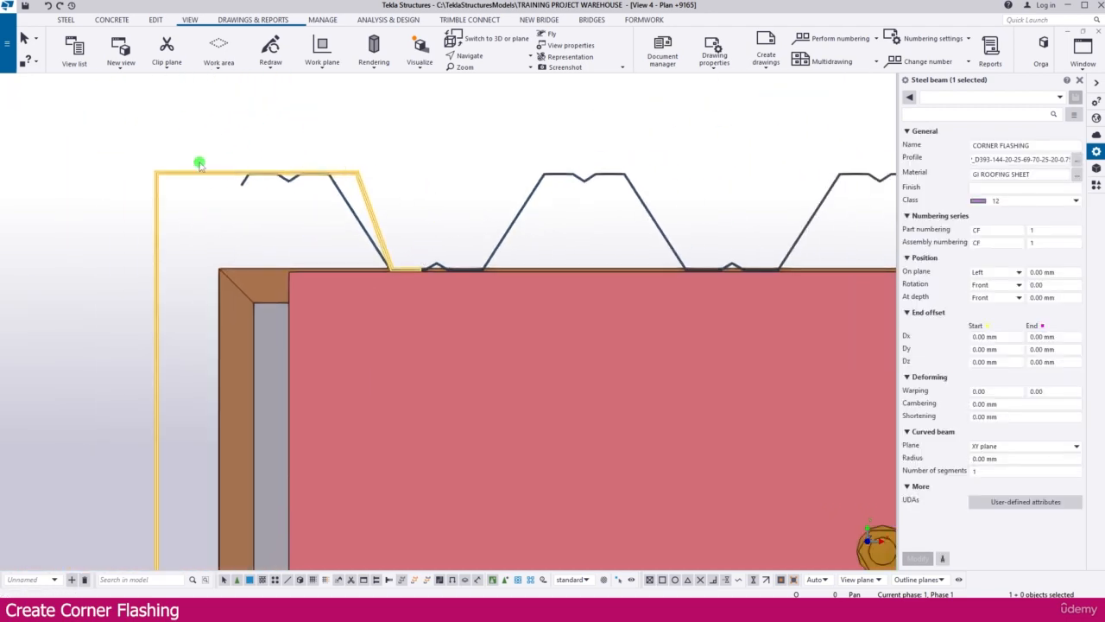
scroll(200, 164, "down", 5)
scroll(177, 405, "up", 2)
scroll(235, 402, "down", 2)
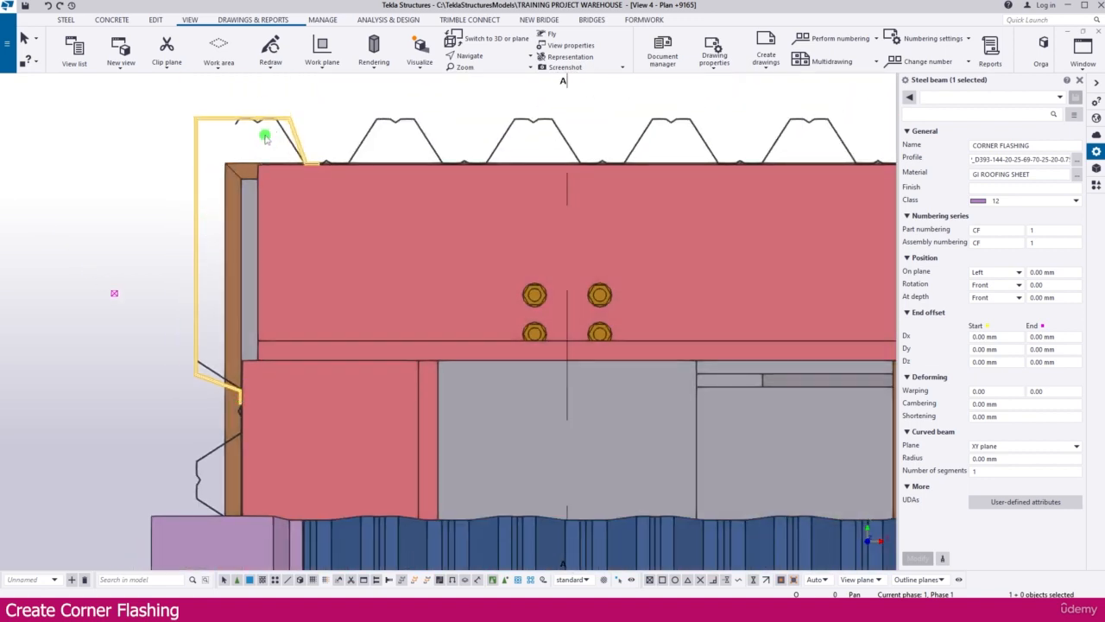
scroll(276, 143, "down", 8)
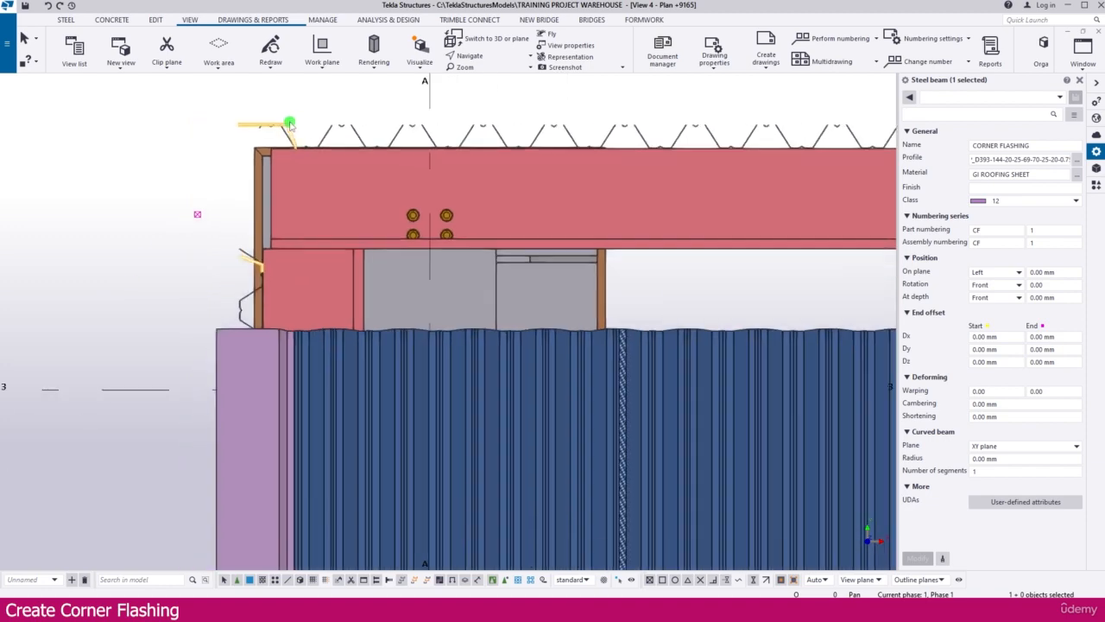
scroll(291, 123, "down", 5)
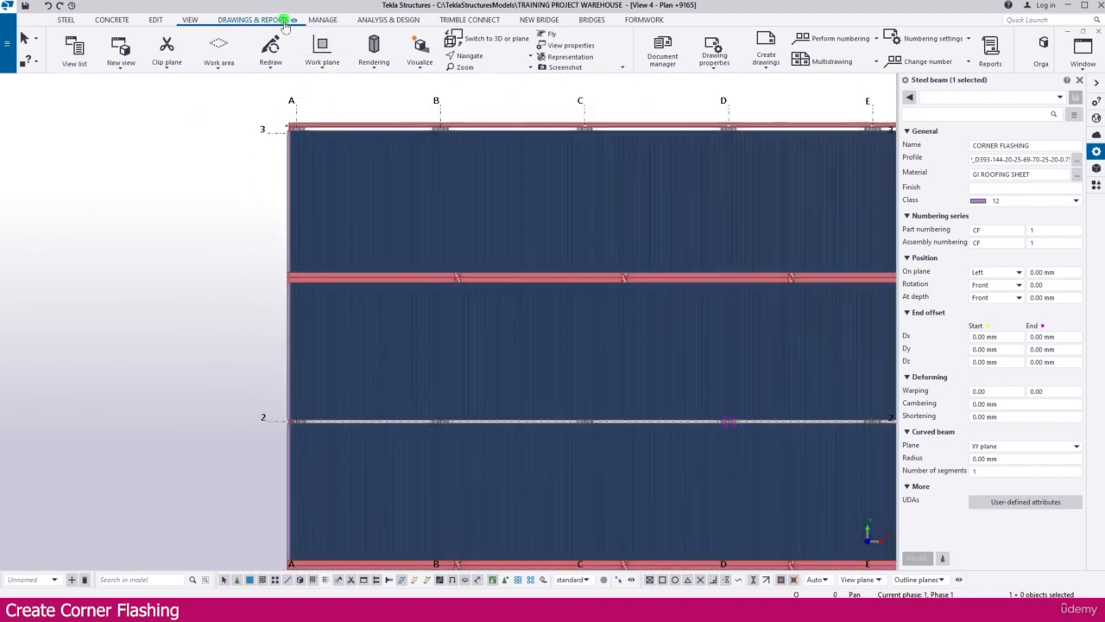
left_click(329, 62)
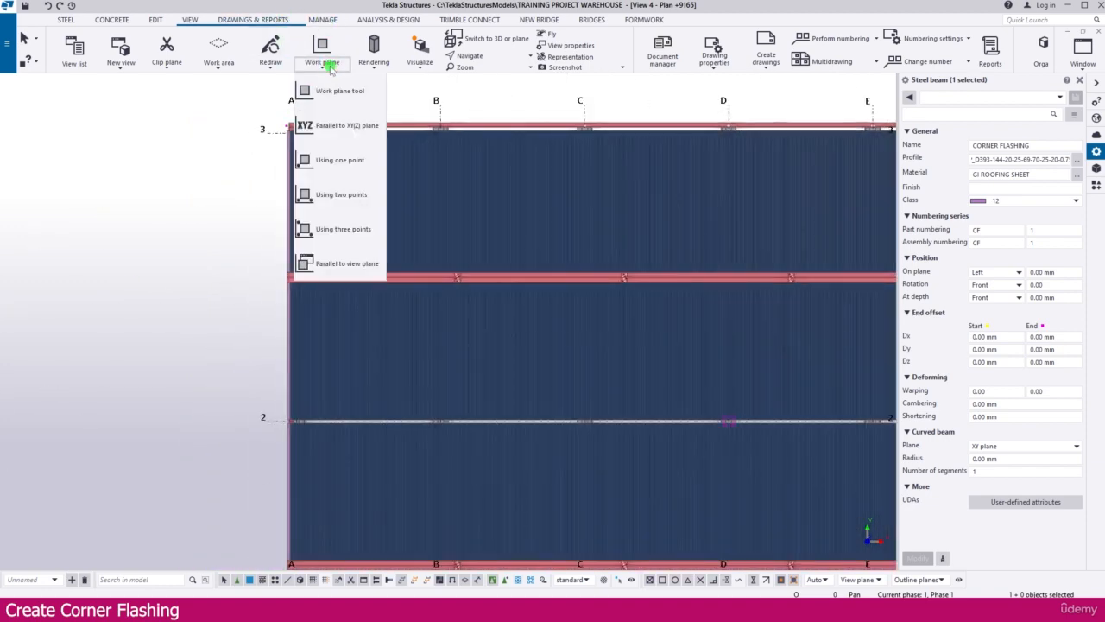
left_click(347, 263)
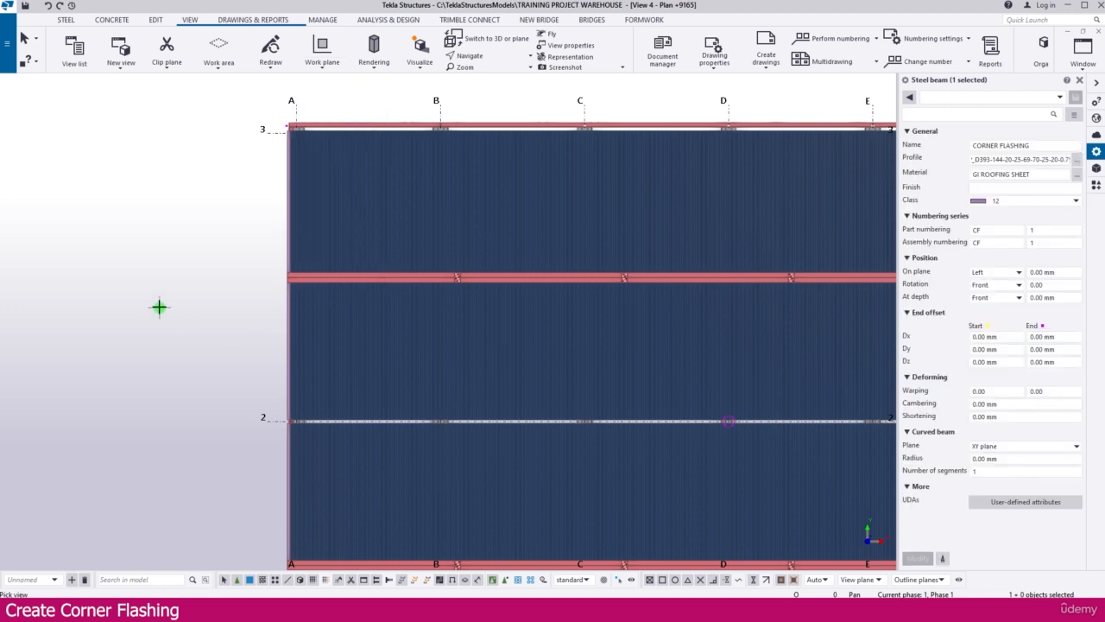
Mirror-copy the corner flashing about grid line 2, with Y0 at 22000.00 and an angle of 0.00.
right_click(224, 227)
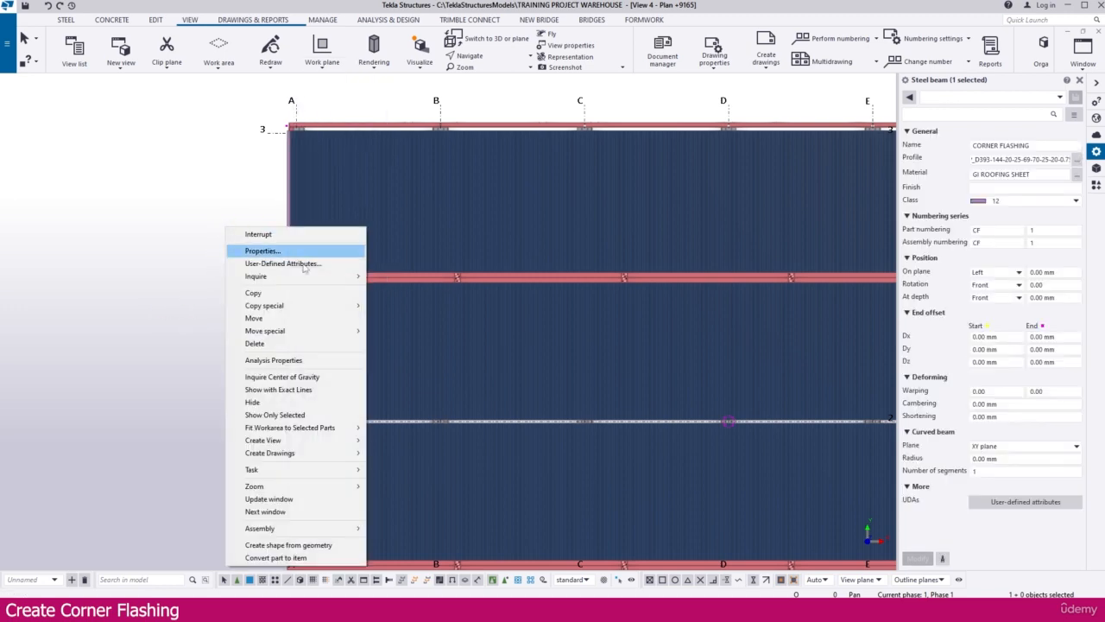
mouse_move(274, 306)
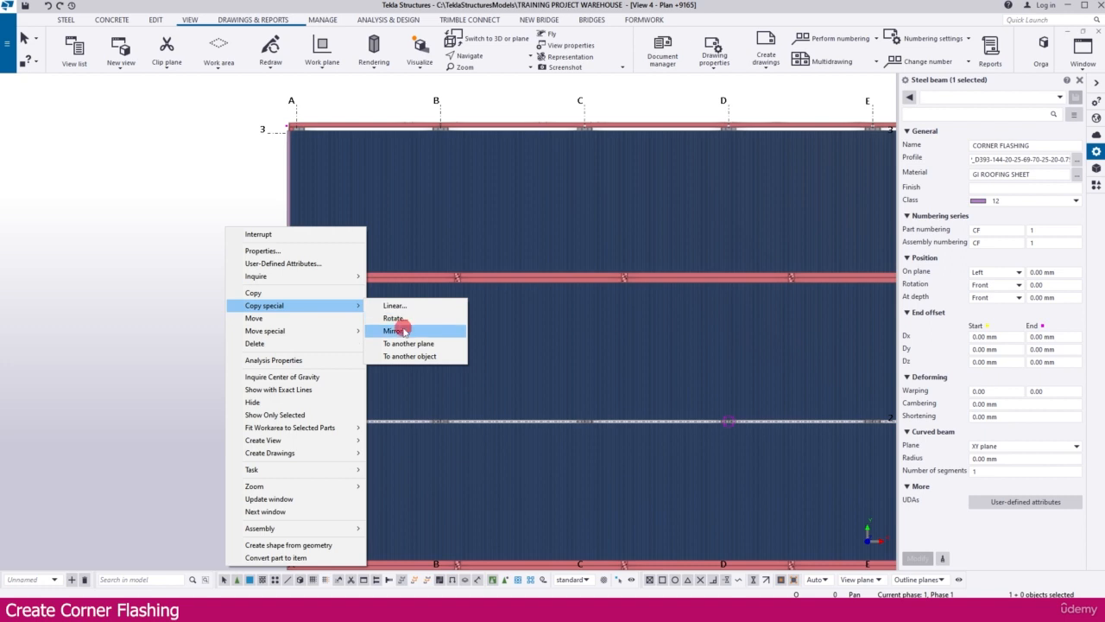
left_click(393, 331)
middle_click_drag(308, 441, 420, 253)
scroll(380, 227, "up", 3)
scroll(402, 239, "up", 2)
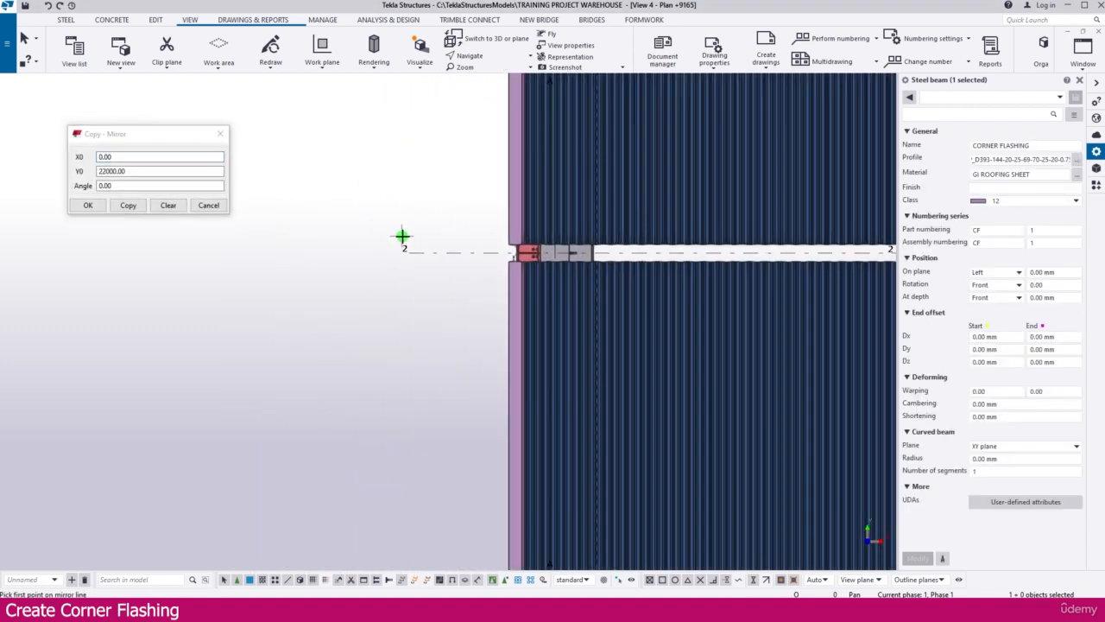
left_click(411, 250)
scroll(481, 252, "up", 1)
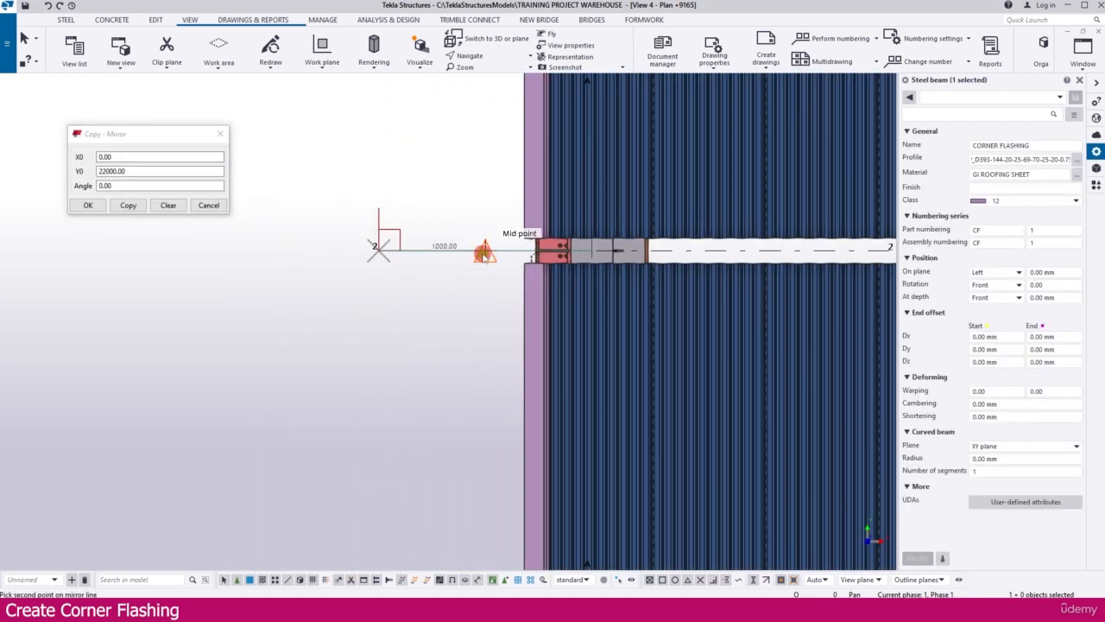
left_click(485, 253)
left_click(128, 204)
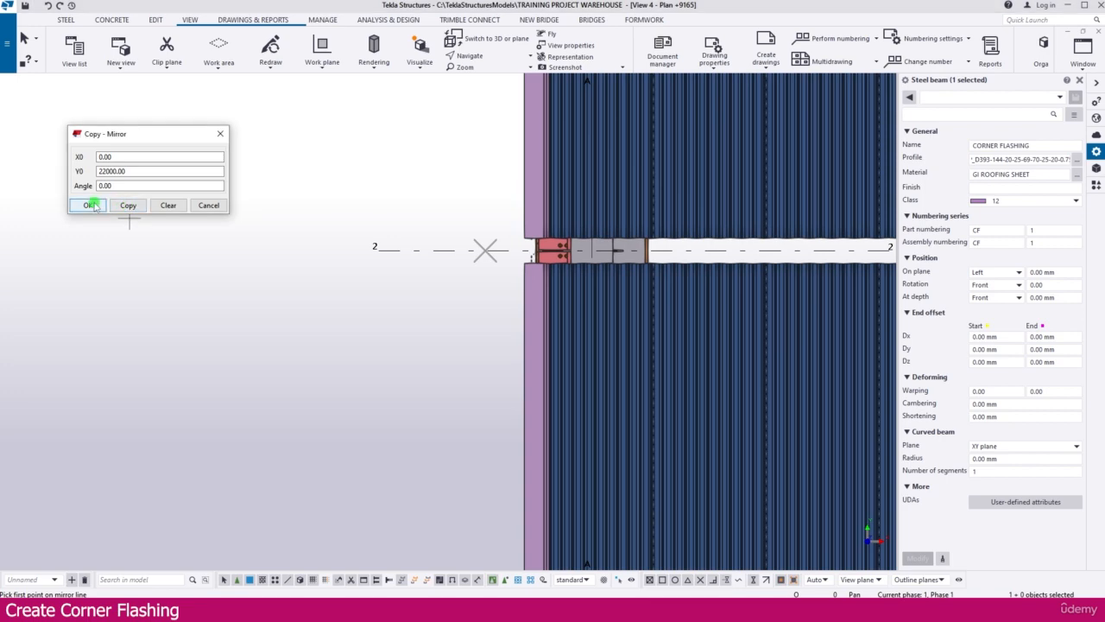
left_click(89, 205)
Examine how both ends of the mirrored flashing fit the wall sheeting at the grid A/1 corner, with the flashing selected.
scroll(194, 172, "down", 5)
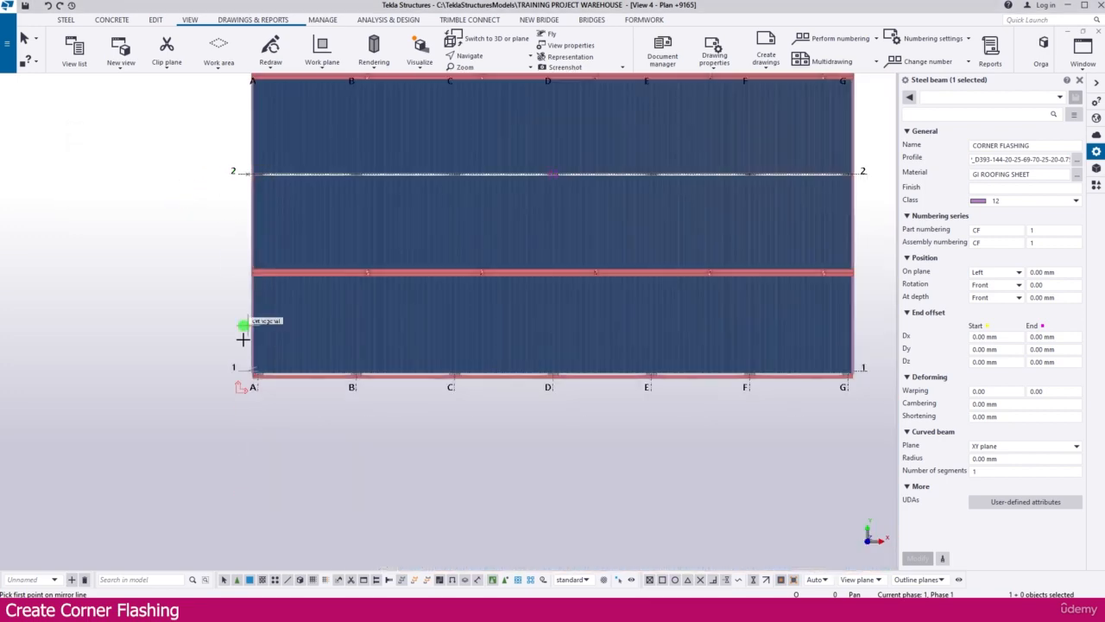
scroll(253, 393, "up", 5)
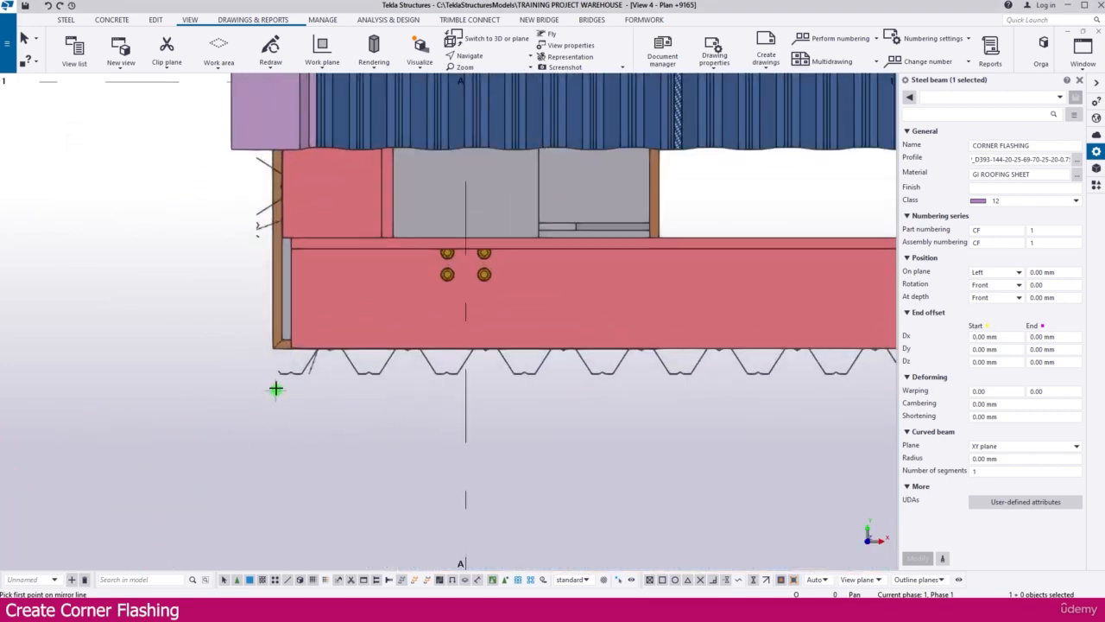
scroll(275, 389, "up", 3)
scroll(340, 385, "up", 2)
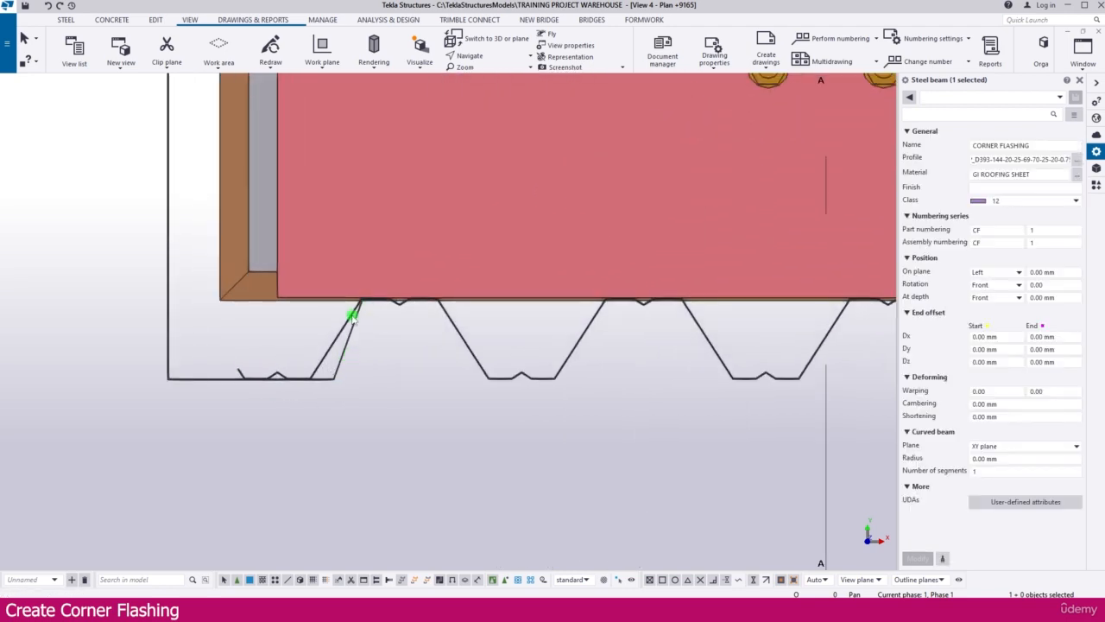
scroll(246, 383, "down", 2)
middle_click_drag(238, 290, 214, 409)
scroll(195, 231, "up", 2)
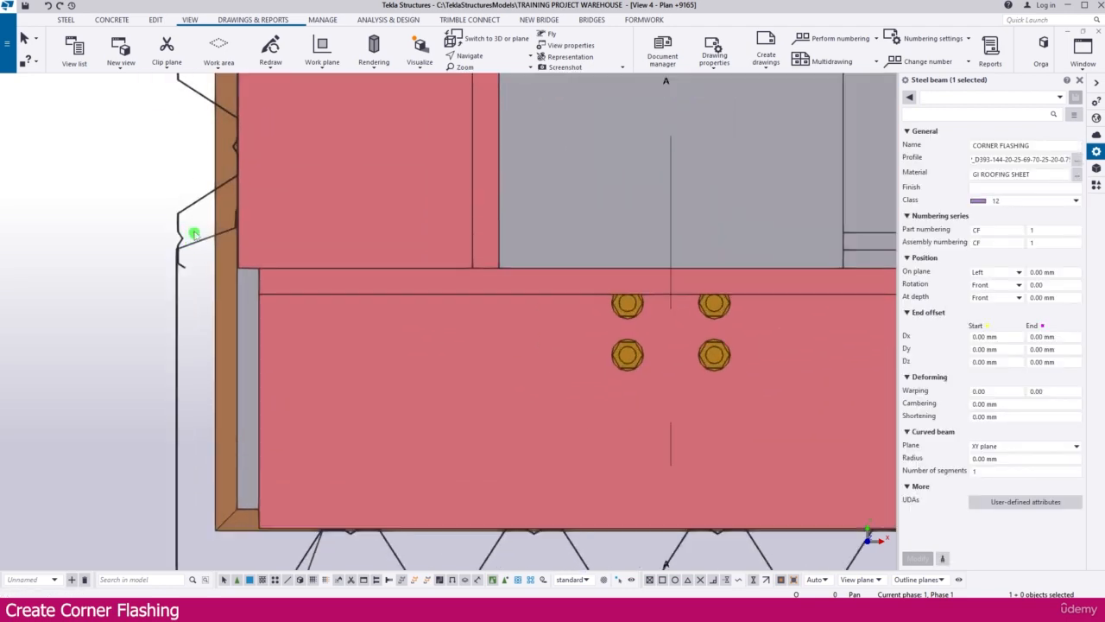
scroll(178, 254, "up", 2)
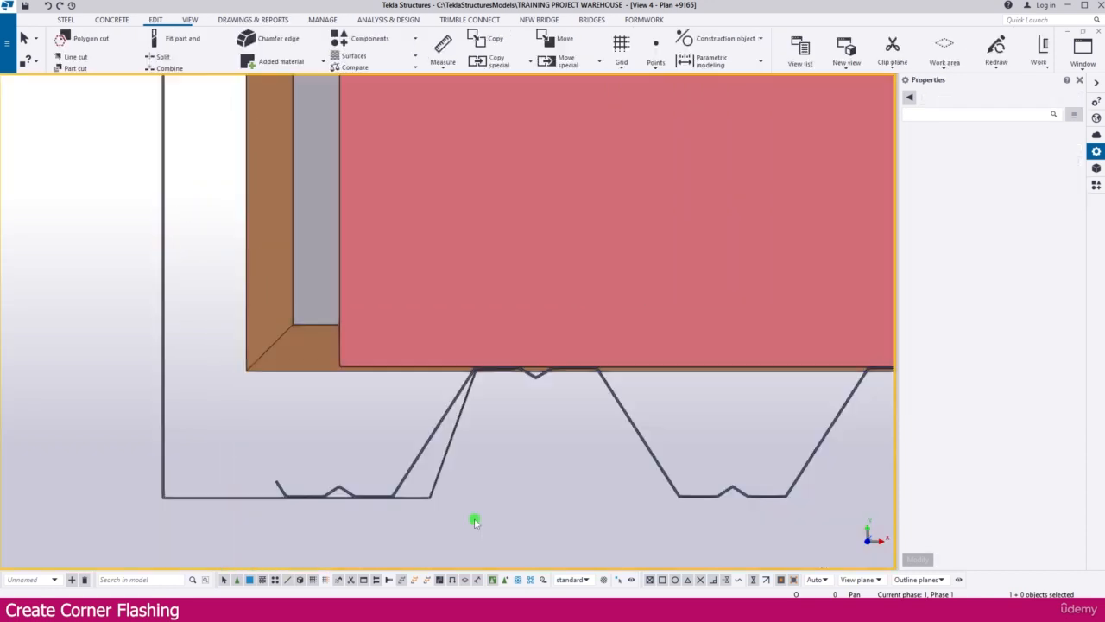
scroll(474, 520, "down", 4)
middle_click_drag(380, 295, 358, 433)
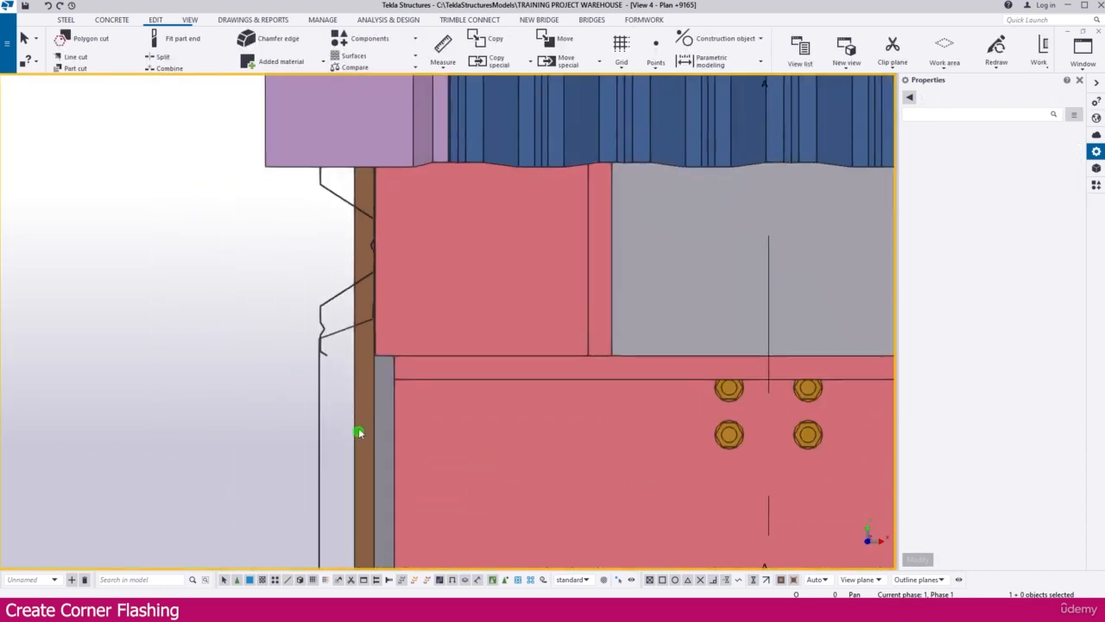
scroll(356, 293, "up", 3)
left_click(321, 366)
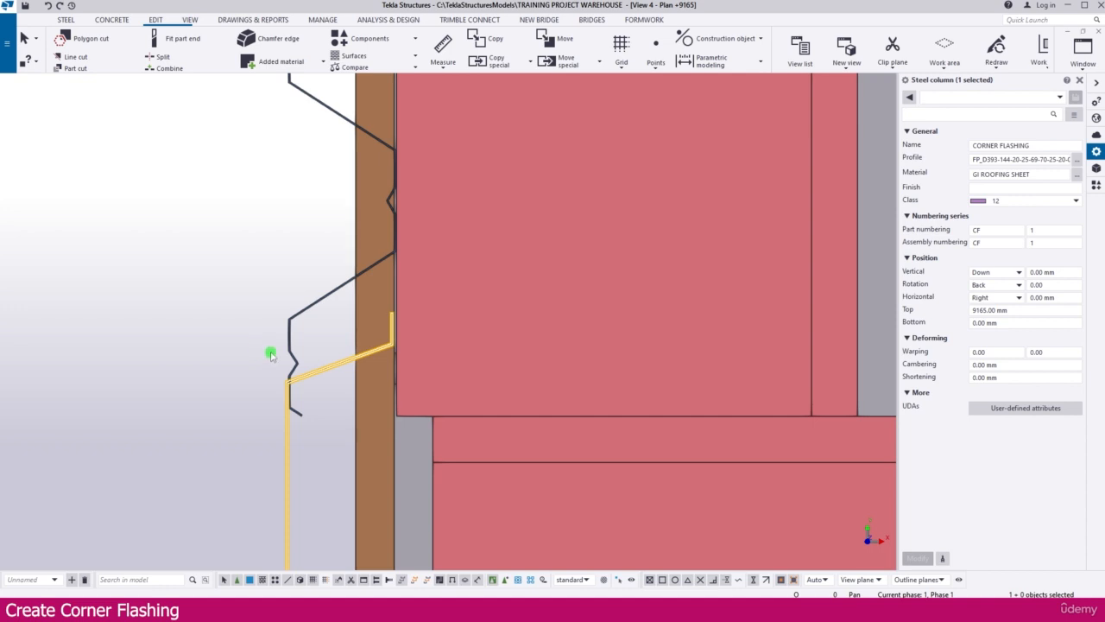
scroll(270, 353, "down", 3)
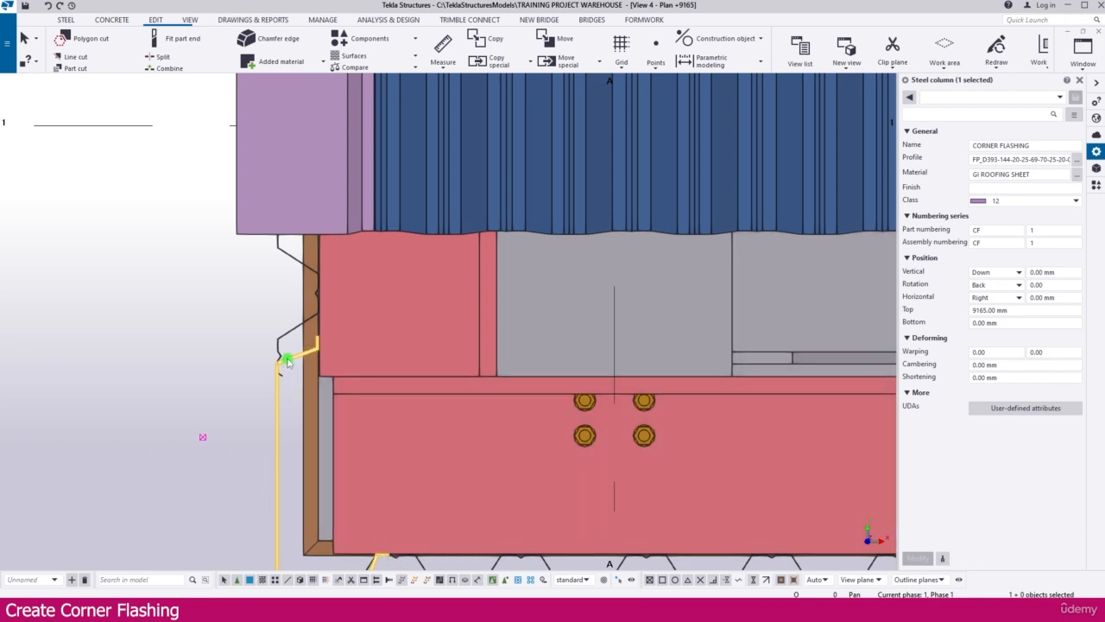
scroll(287, 356, "up", 5)
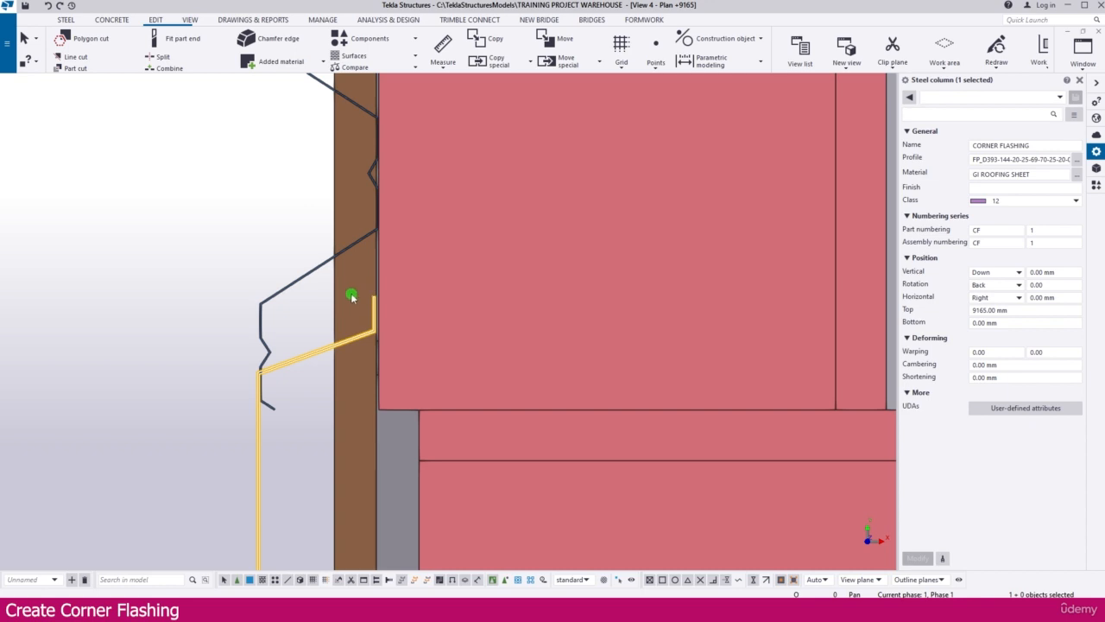
Measure the vertical distance between the mirrored flashing's end-leg bend and the next valley corner of the side wall sheeting.
left_click(439, 61)
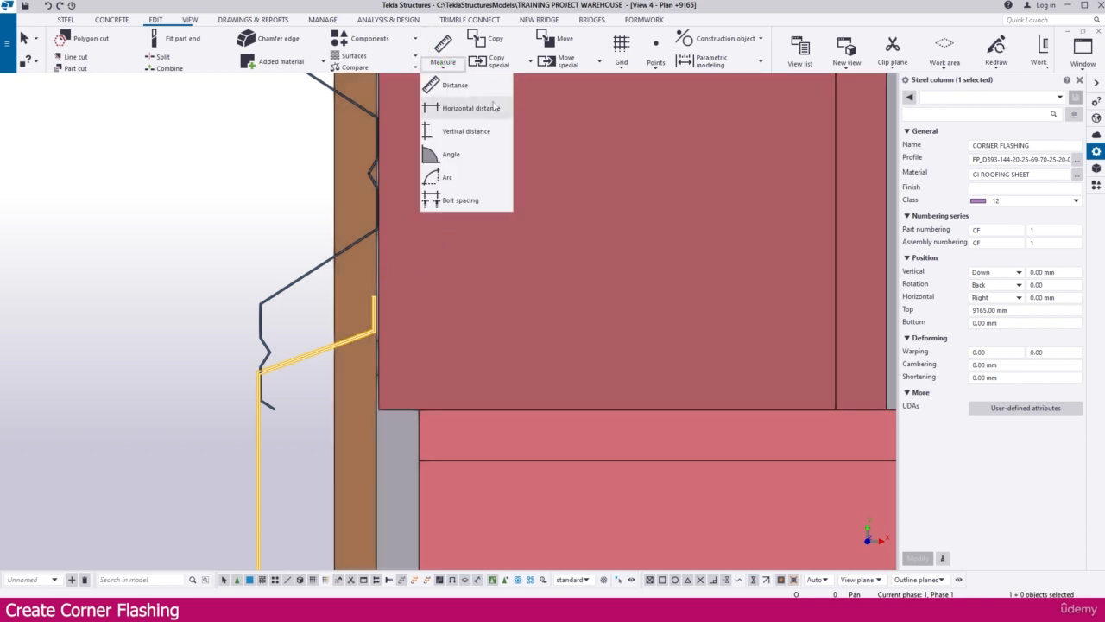
left_click(466, 129)
scroll(391, 342, "up", 3)
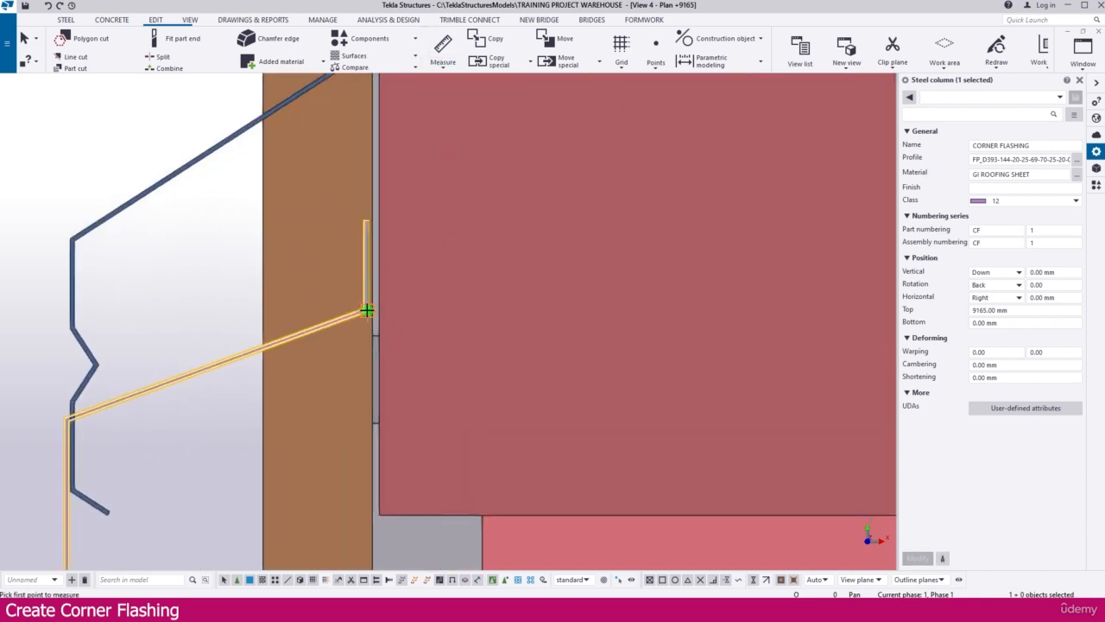
scroll(375, 285, "up", 3)
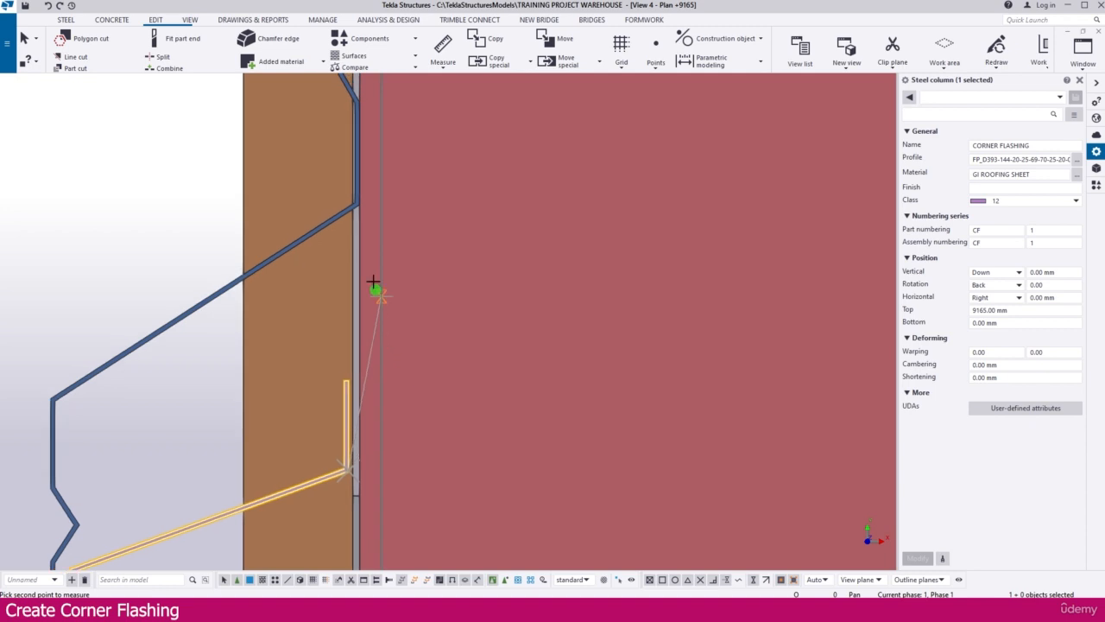
left_click(361, 201)
scroll(423, 214, "down", 5)
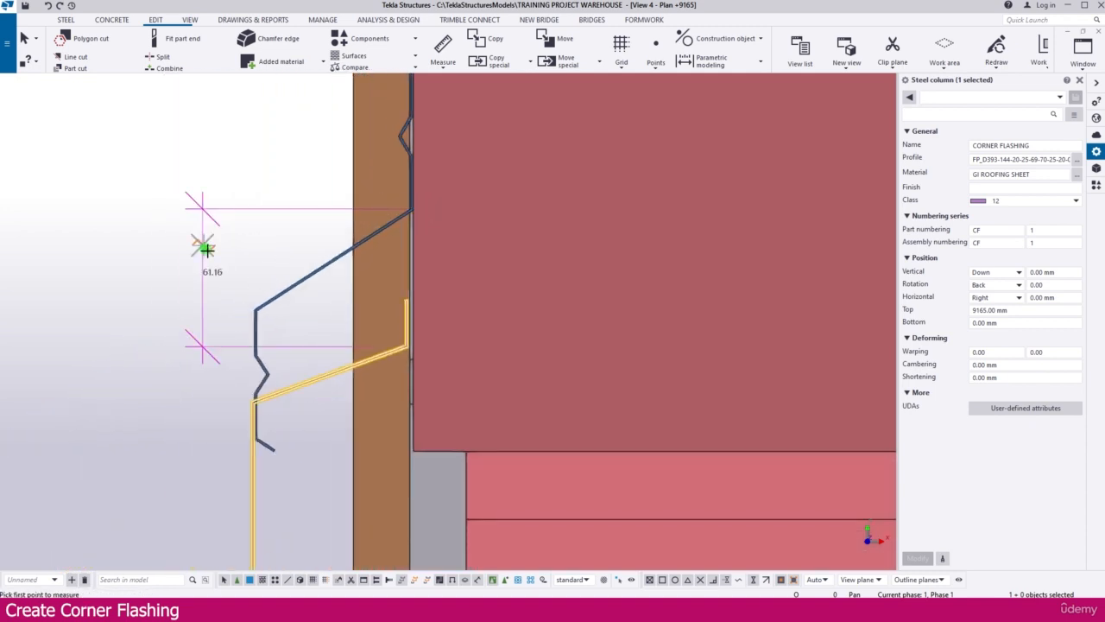
key("Escape")
Change the first dimension in the mirrored flashing's FP_D profile to 454 and apply the modification.
left_click(314, 402)
left_click(309, 381)
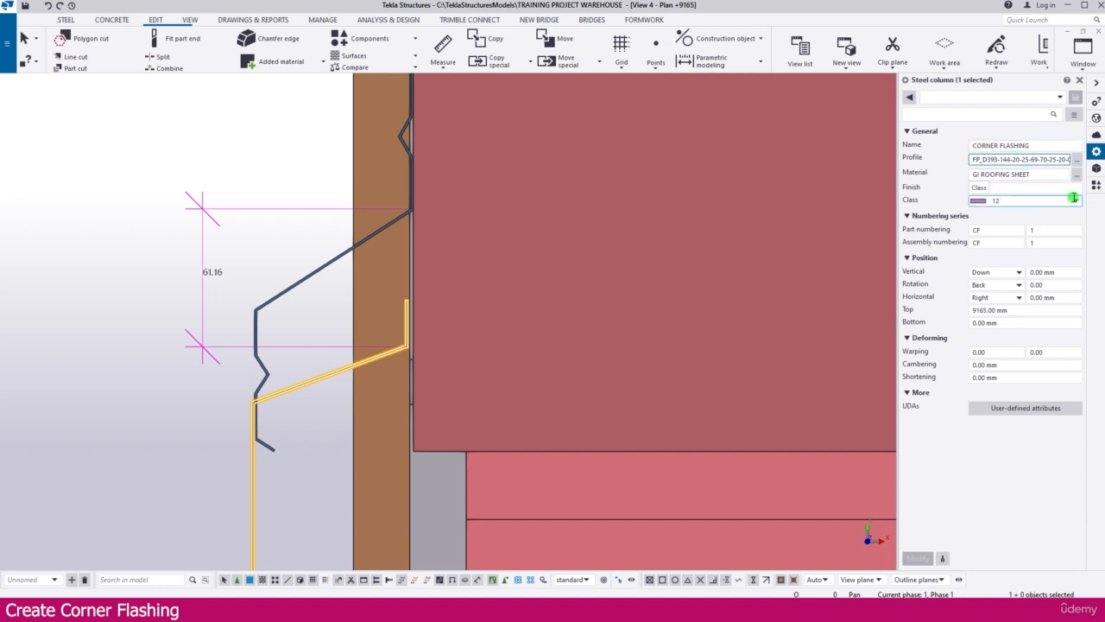
key("BackSpace")
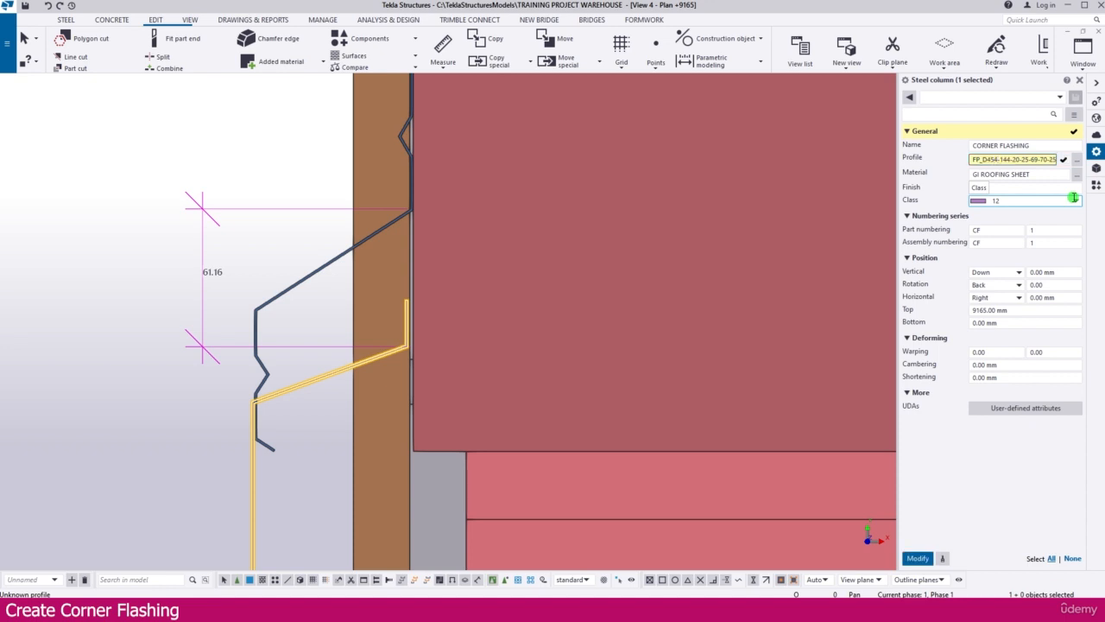
left_click(917, 558)
Move the mirrored flashing at grid A/1 from its end-leg bend to the first valley corner of the wall sheeting along grid 1.
scroll(473, 195, "down", 4)
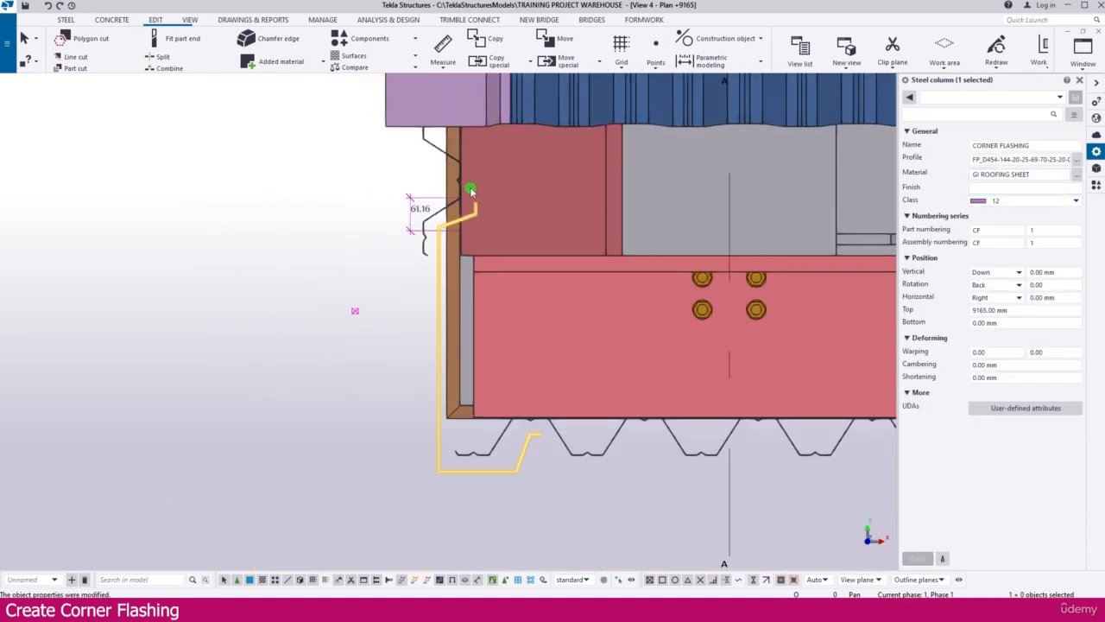
scroll(486, 288, "up", 5)
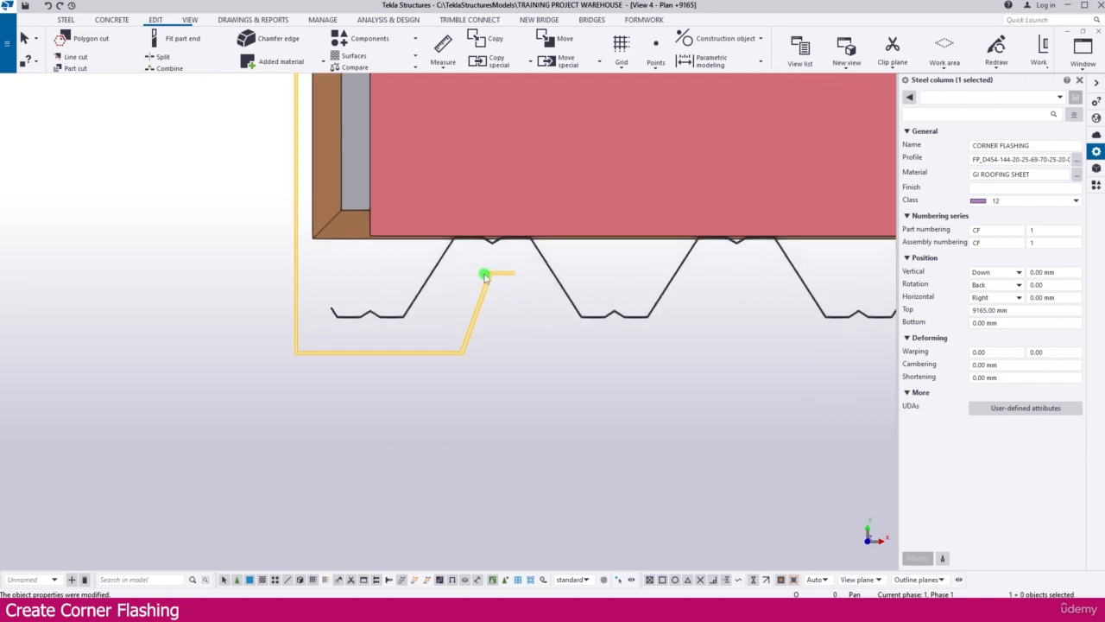
scroll(488, 275, "up", 1)
right_click(495, 274)
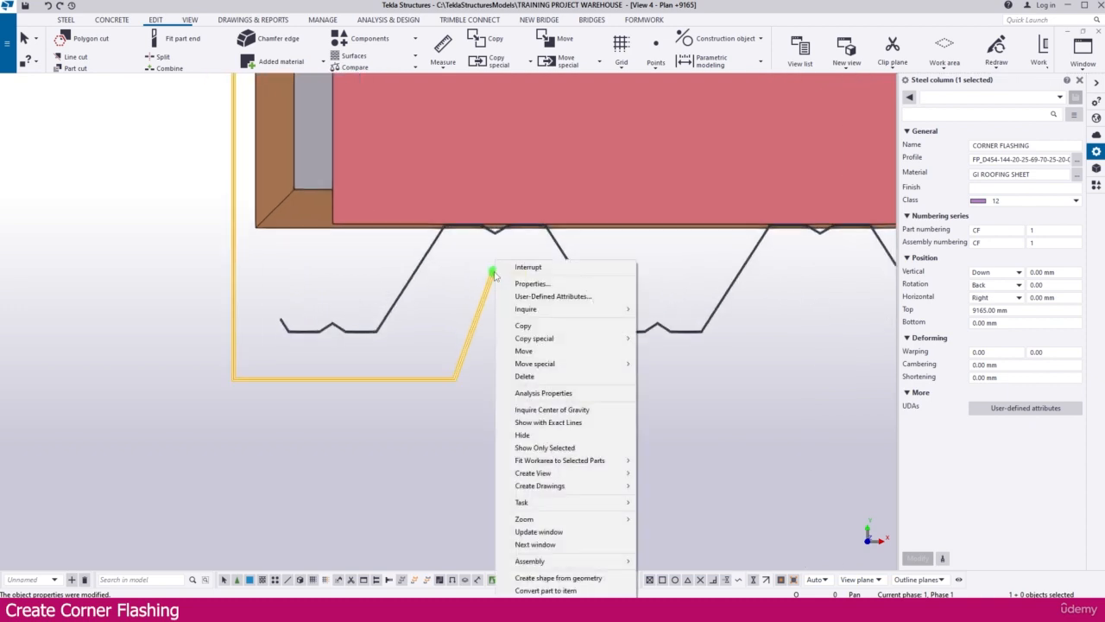
left_click(526, 351)
scroll(493, 259, "up", 5)
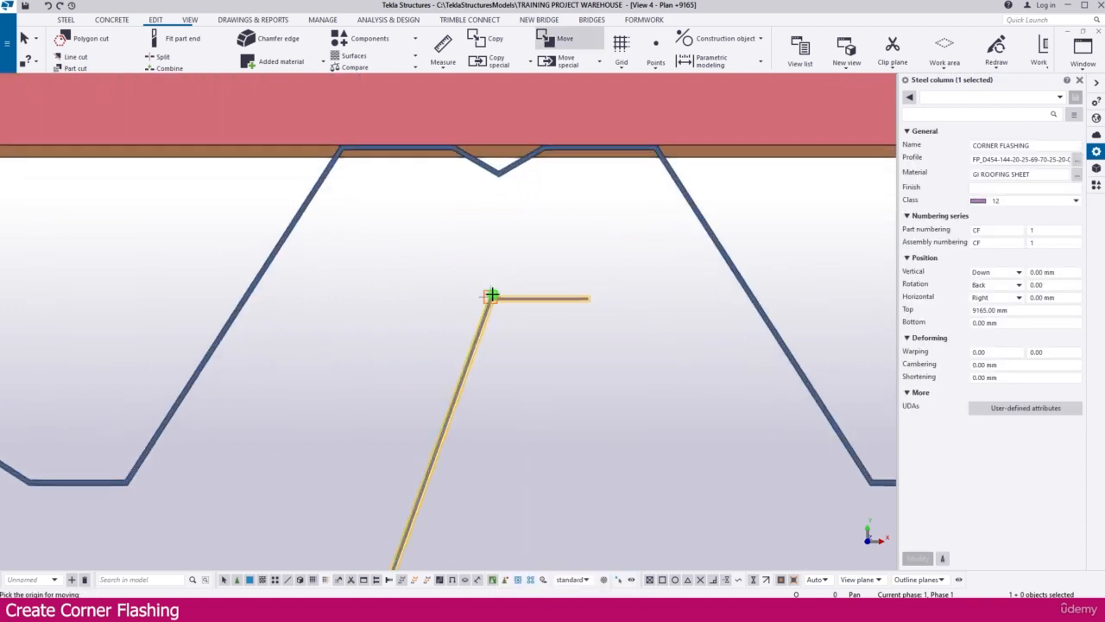
left_click(491, 296)
scroll(354, 160, "up", 2)
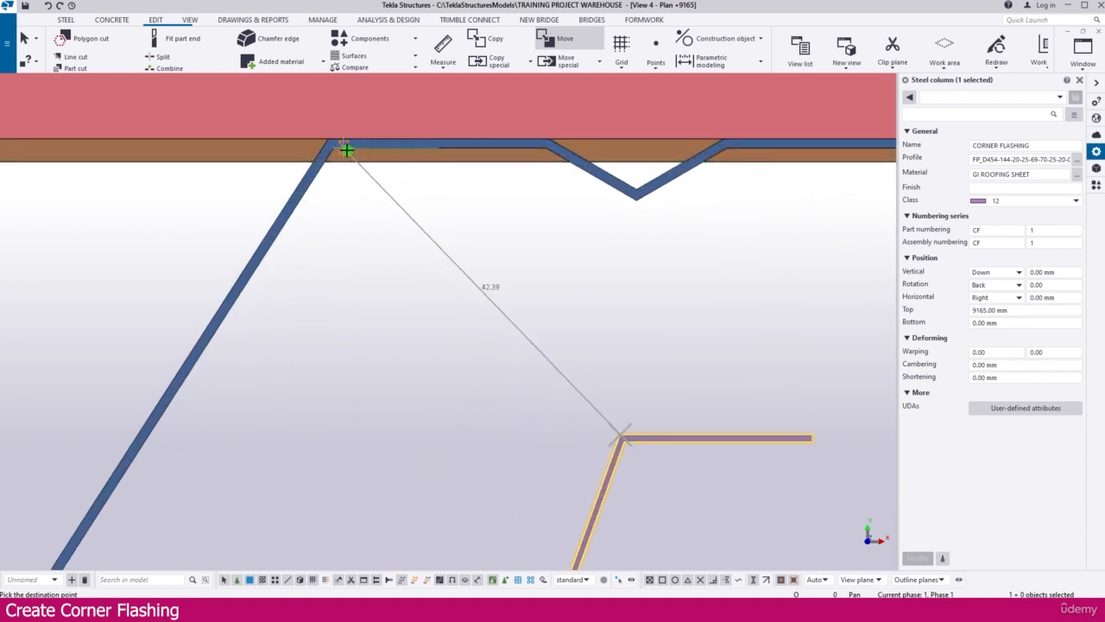
left_click(338, 149)
Examine how both ends of the moved flashing fit the wall sheeting at the grid A/1 corner.
scroll(548, 304, "down", 3)
scroll(555, 313, "down", 2)
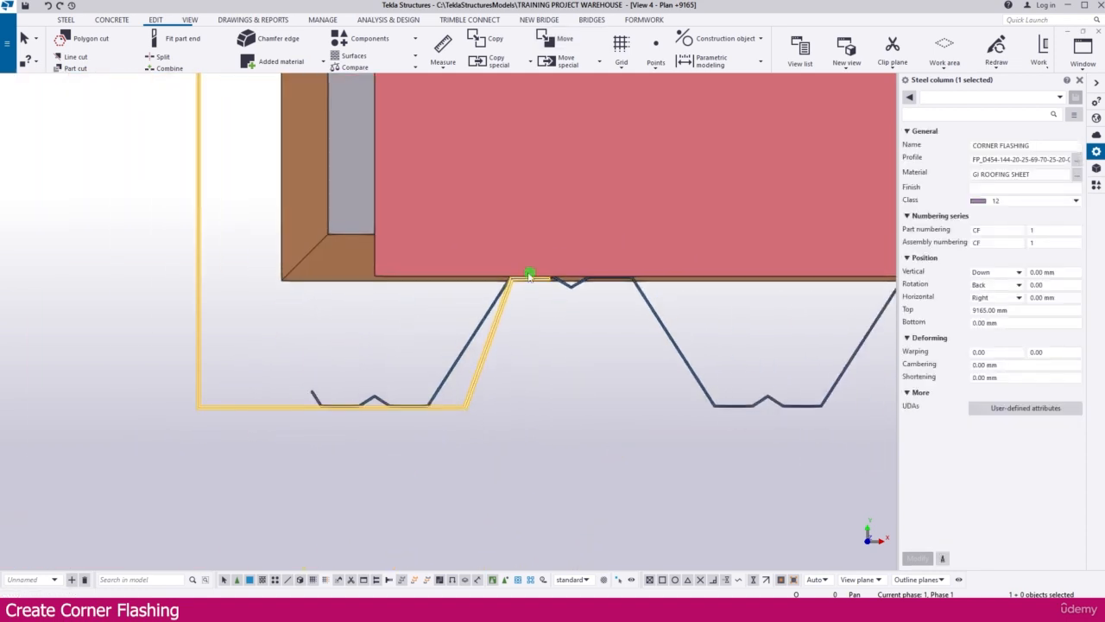
scroll(331, 394, "down", 4)
middle_click_drag(359, 306, 378, 444)
scroll(297, 221, "up", 5)
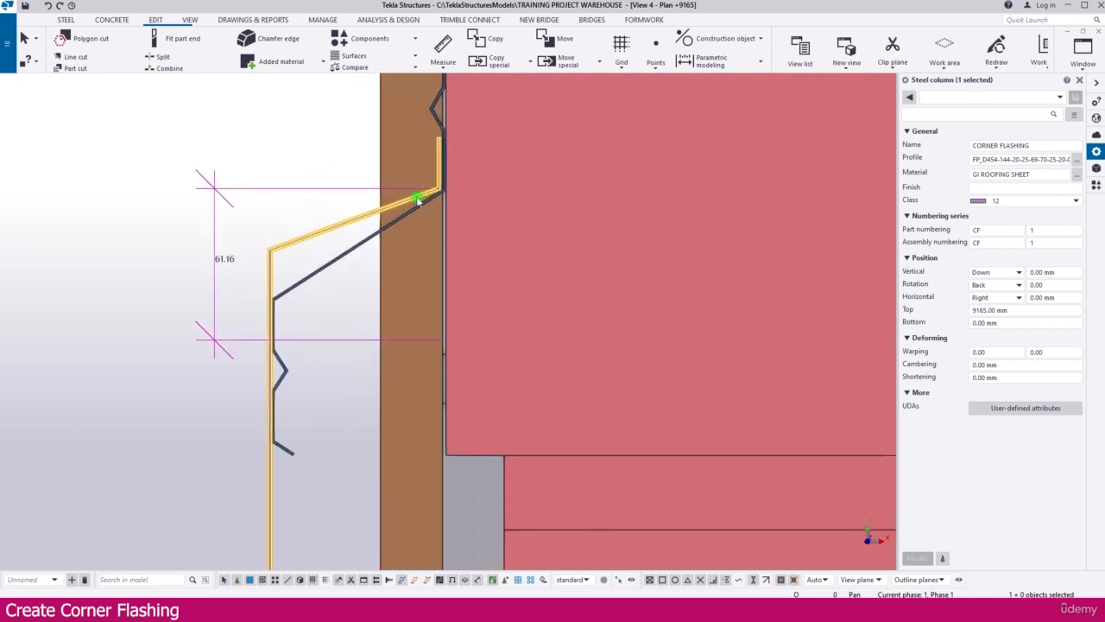
scroll(417, 200, "down", 6)
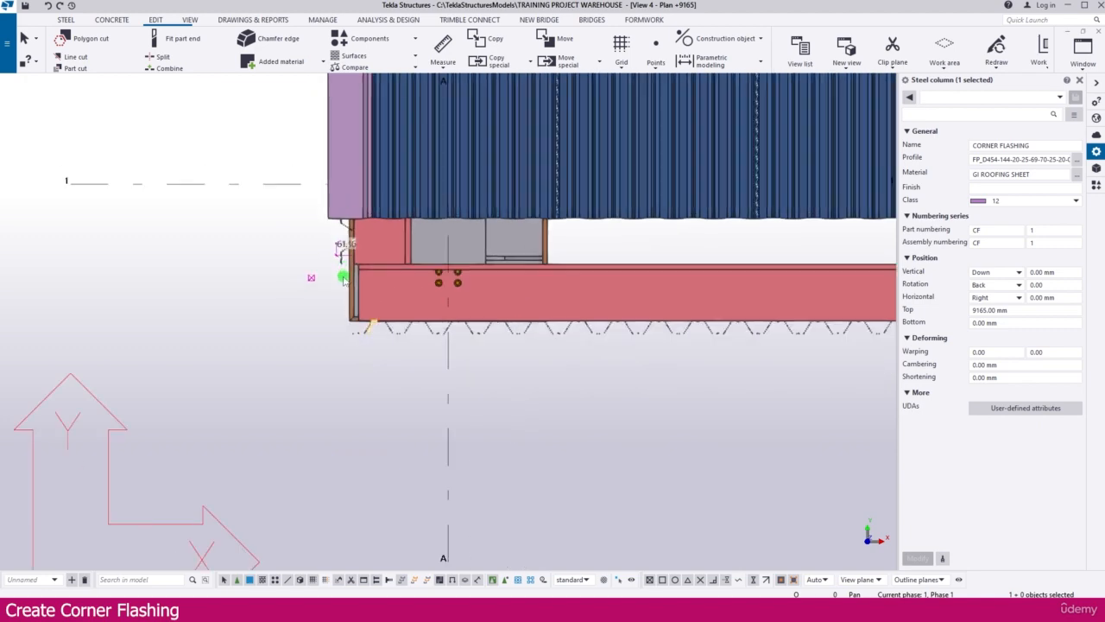
scroll(348, 325, "up", 5)
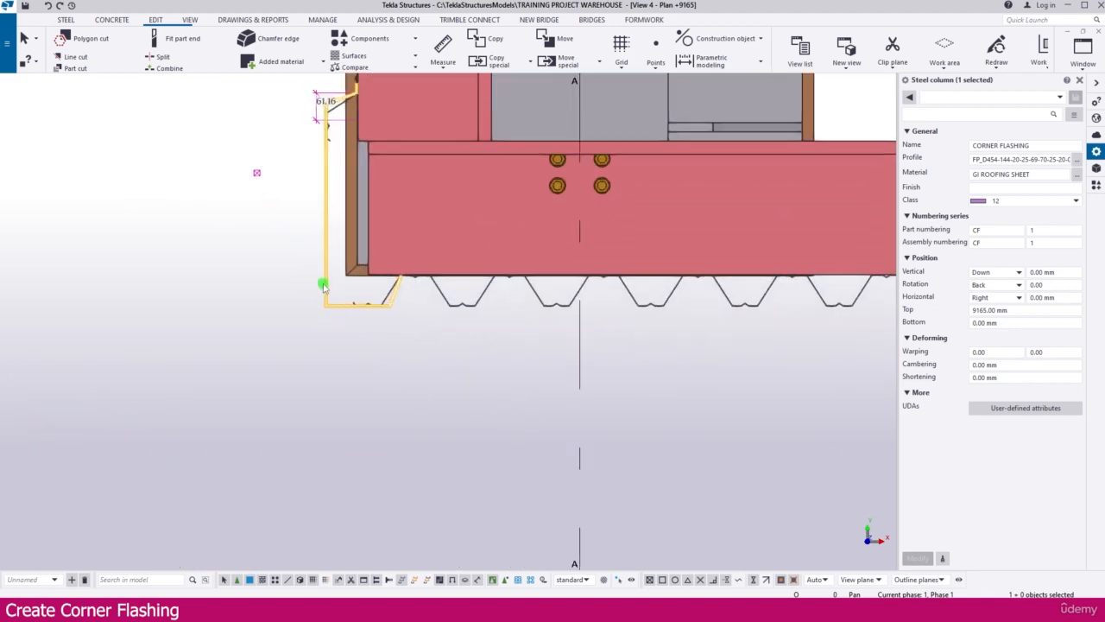
Mirror-copy both corner flashings, at grids A/1 and A/3, about grid line D, with X0 at 32000.00, Y0 at 0.00 and an angle of 90.00.
scroll(323, 286, "down", 6)
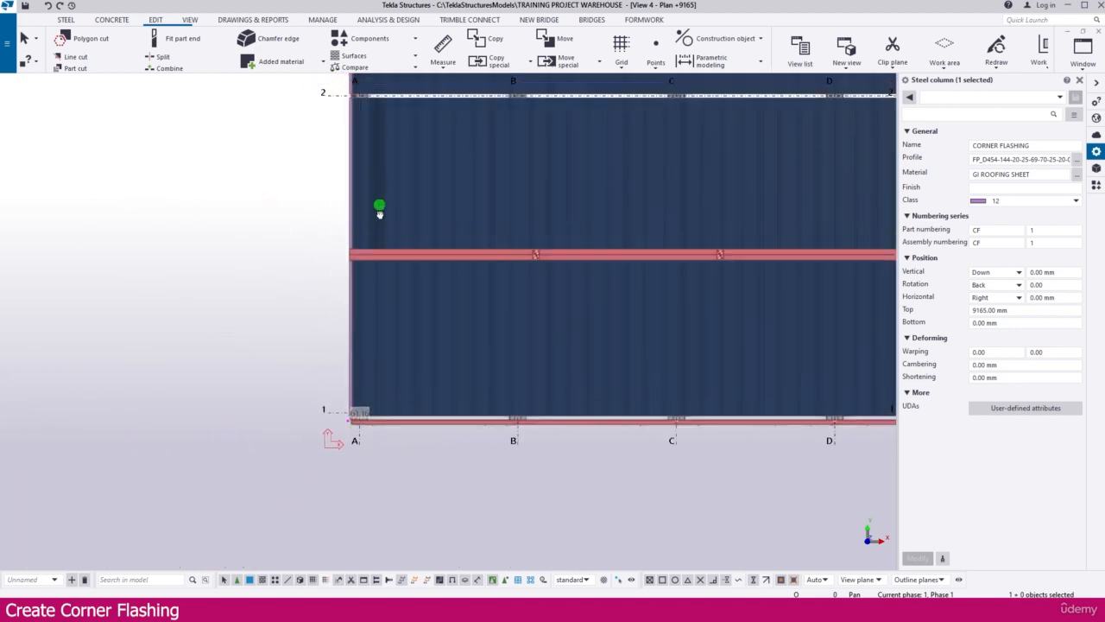
middle_click_drag(379, 212, 365, 455)
middle_click_drag(341, 230, 352, 454)
scroll(347, 226, "up", 7)
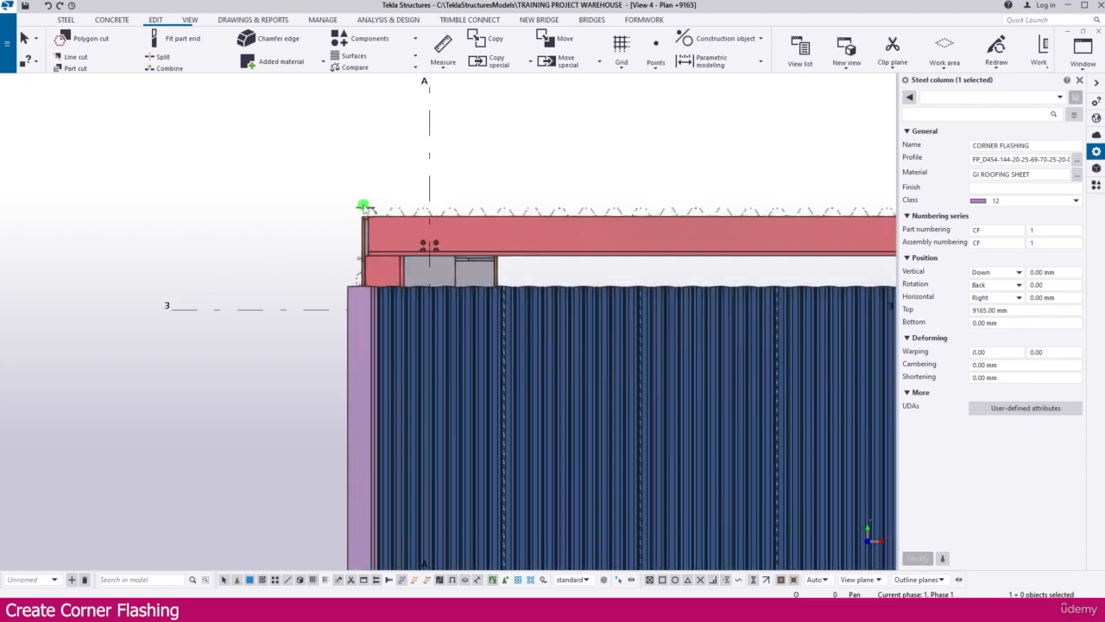
scroll(364, 207, "up", 5)
left_click(393, 223)
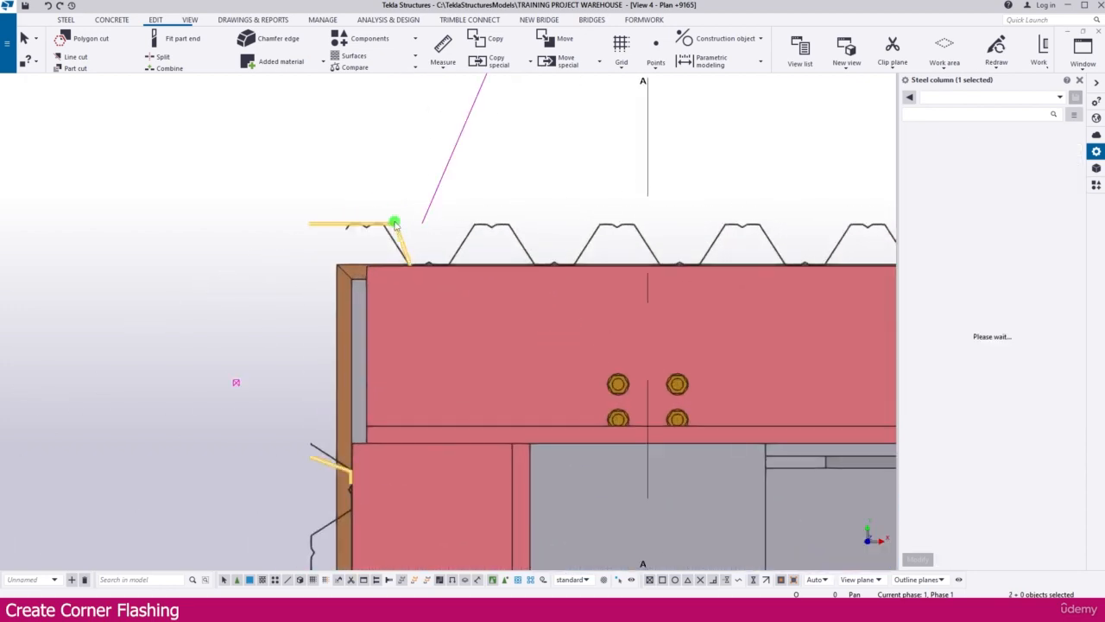
scroll(290, 156, "down", 10)
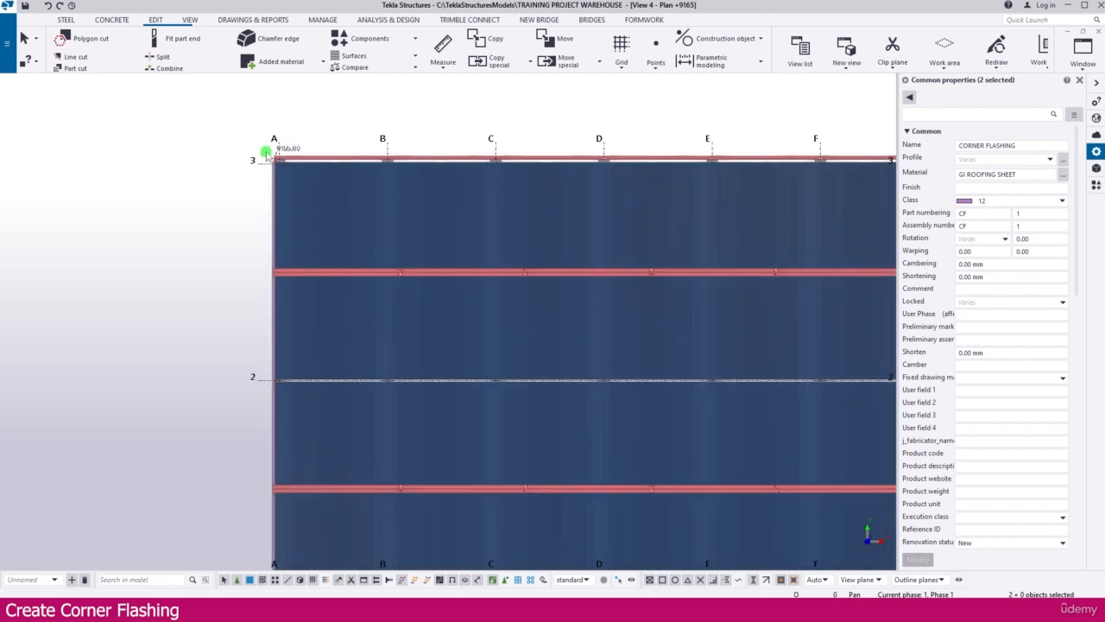
scroll(268, 156, "down", 2)
right_click(356, 114)
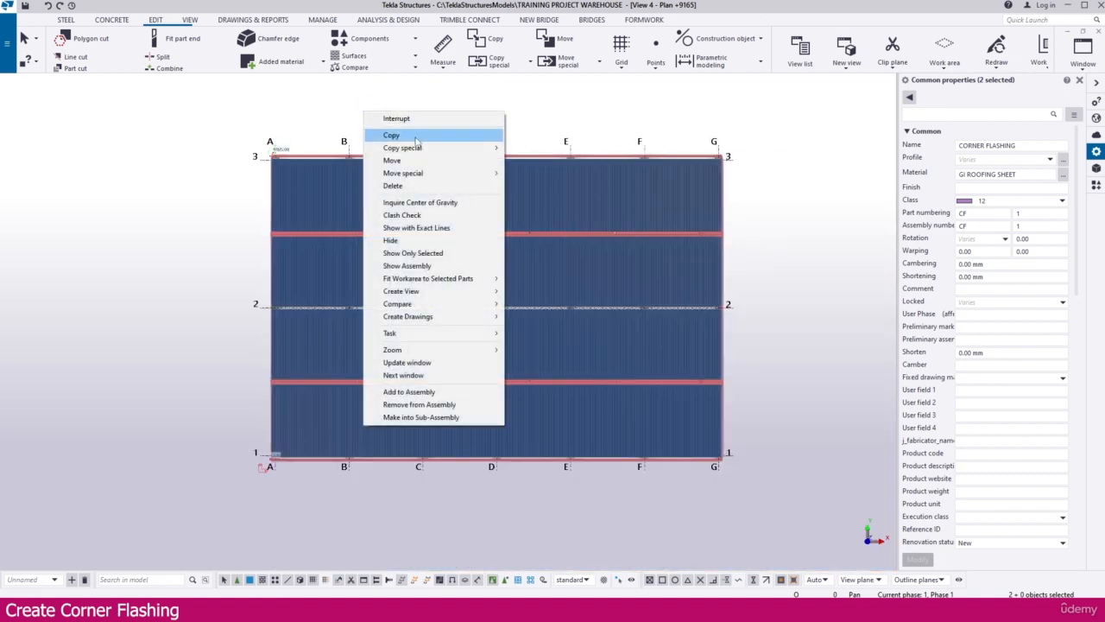
mouse_move(412, 149)
left_click(532, 173)
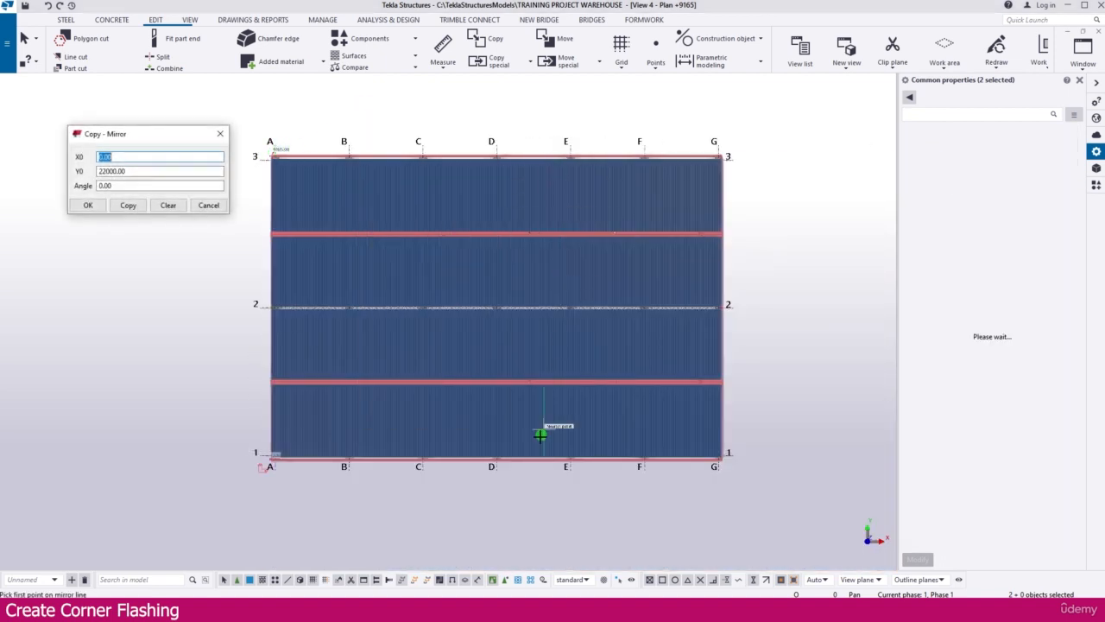
scroll(497, 482, "up", 6)
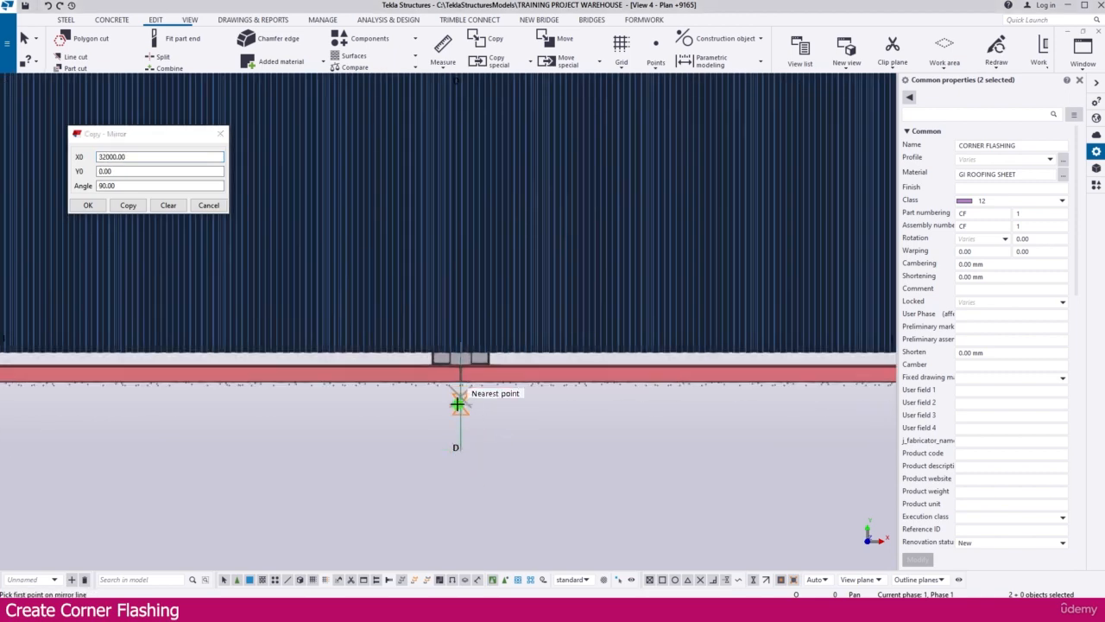
left_click(129, 206)
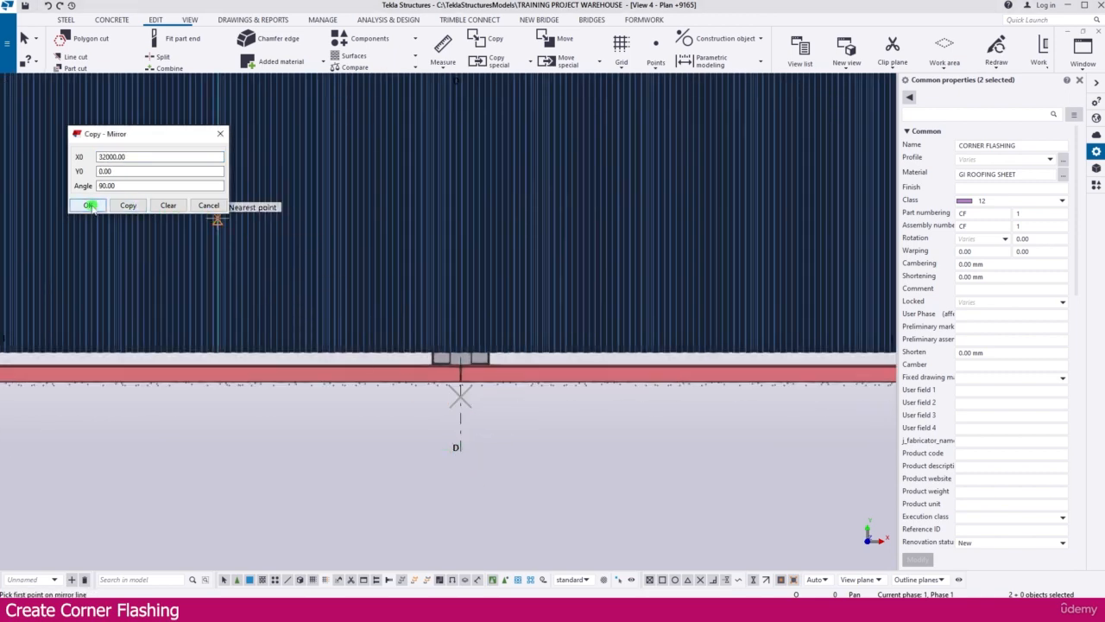
left_click(90, 206)
Examine how the copied flashings fit the wall sheeting at the grid G/1 and G/3 corners.
scroll(195, 362, "down", 6)
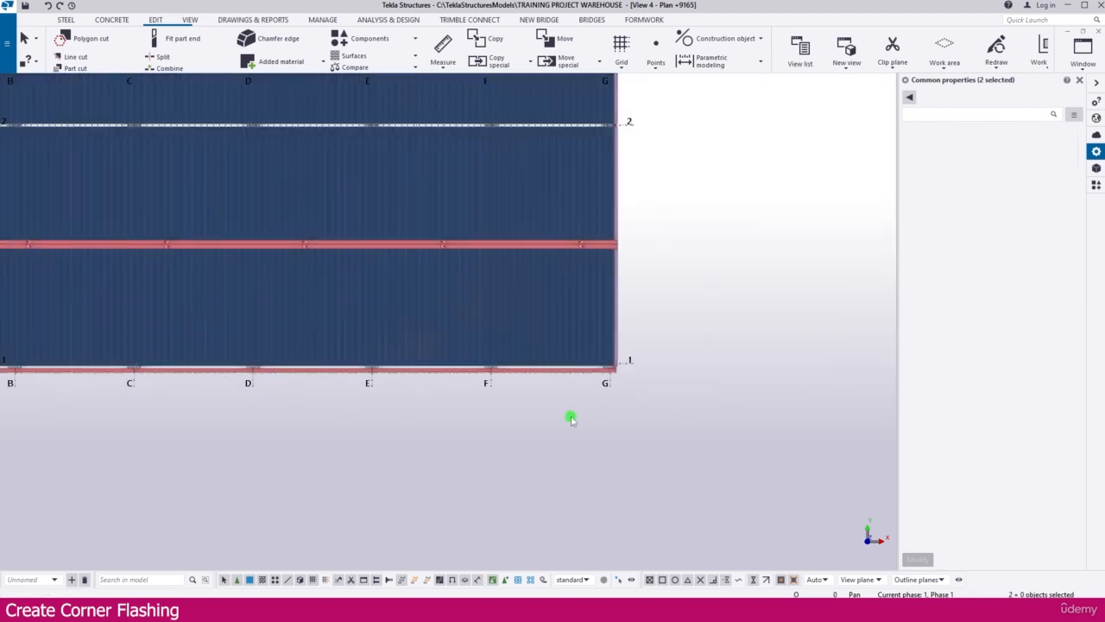
scroll(648, 353, "up", 10)
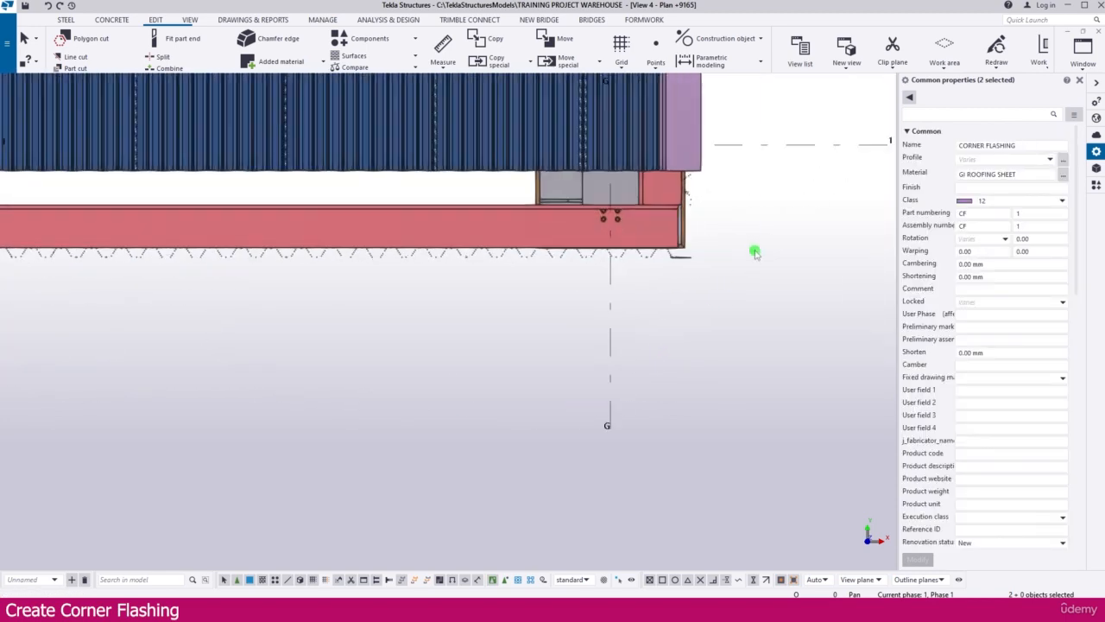
scroll(754, 252, "up", 8)
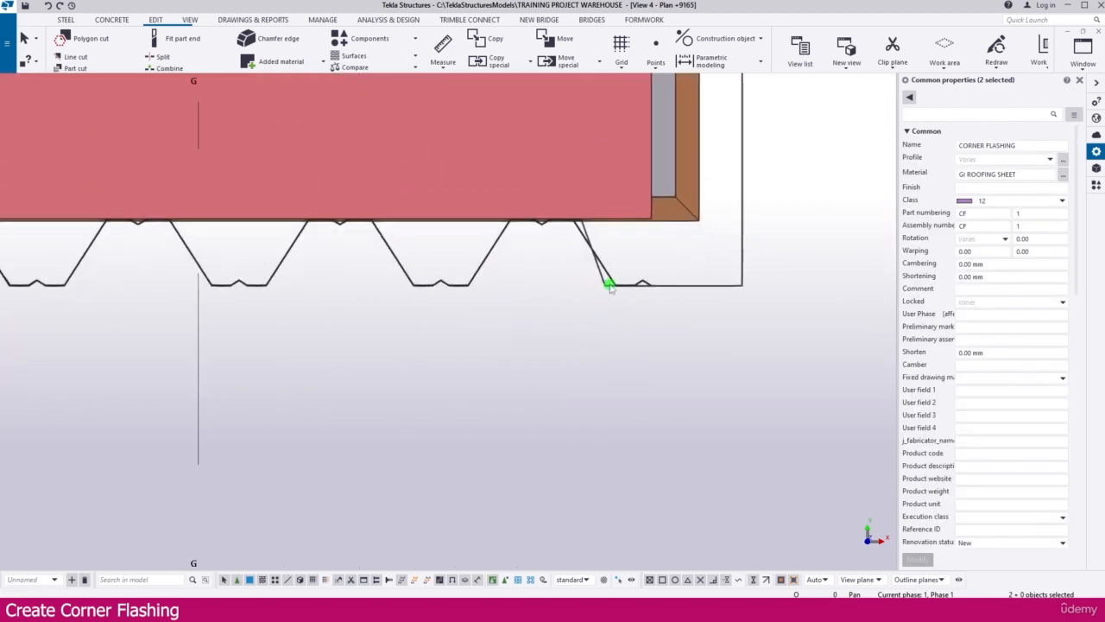
scroll(618, 289, "up", 2)
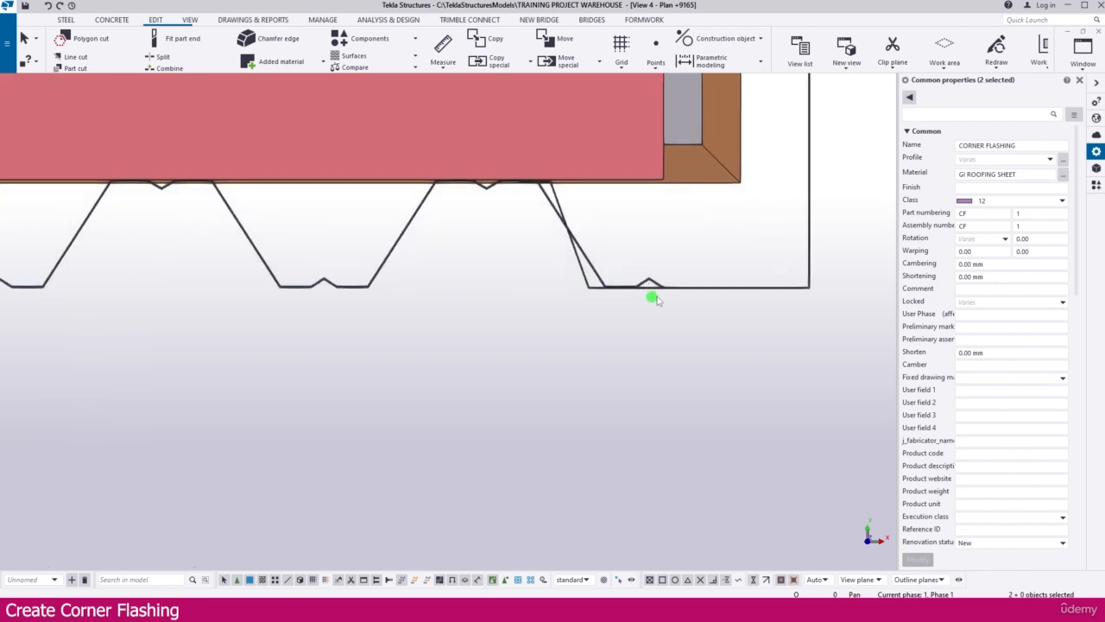
scroll(617, 308, "down", 8)
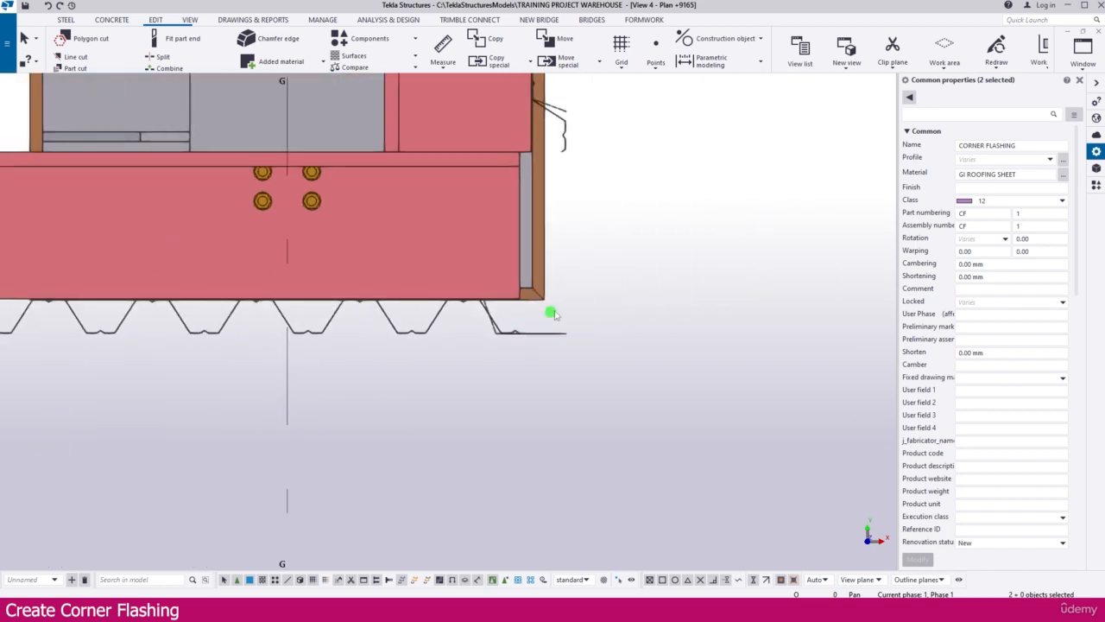
scroll(551, 312, "down", 4)
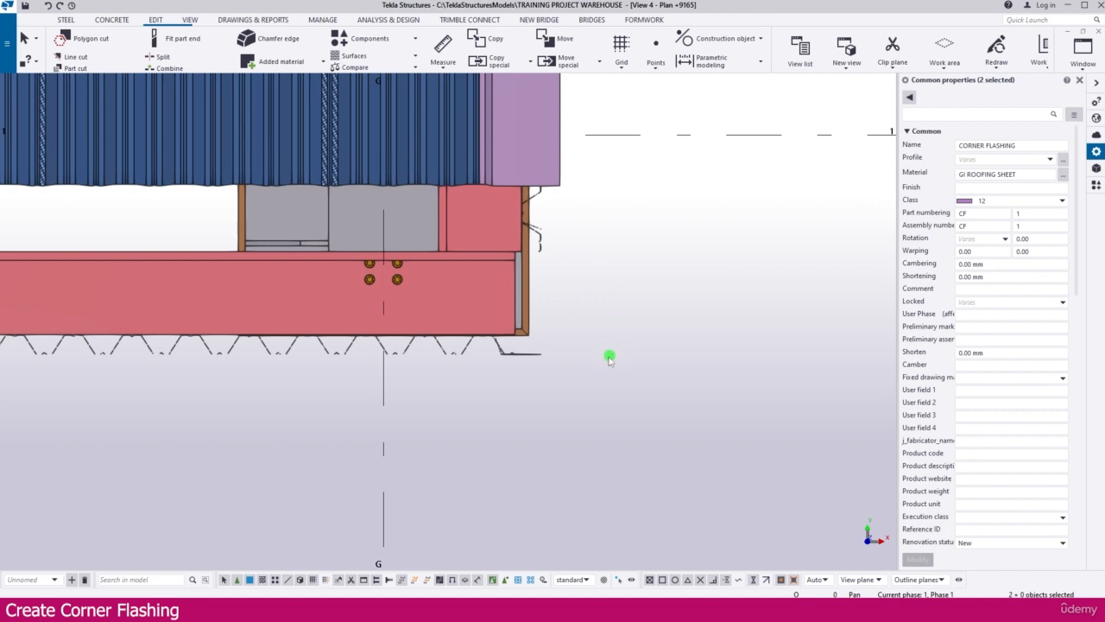
scroll(513, 374, "down", 12)
middle_click_drag(585, 154, 534, 431)
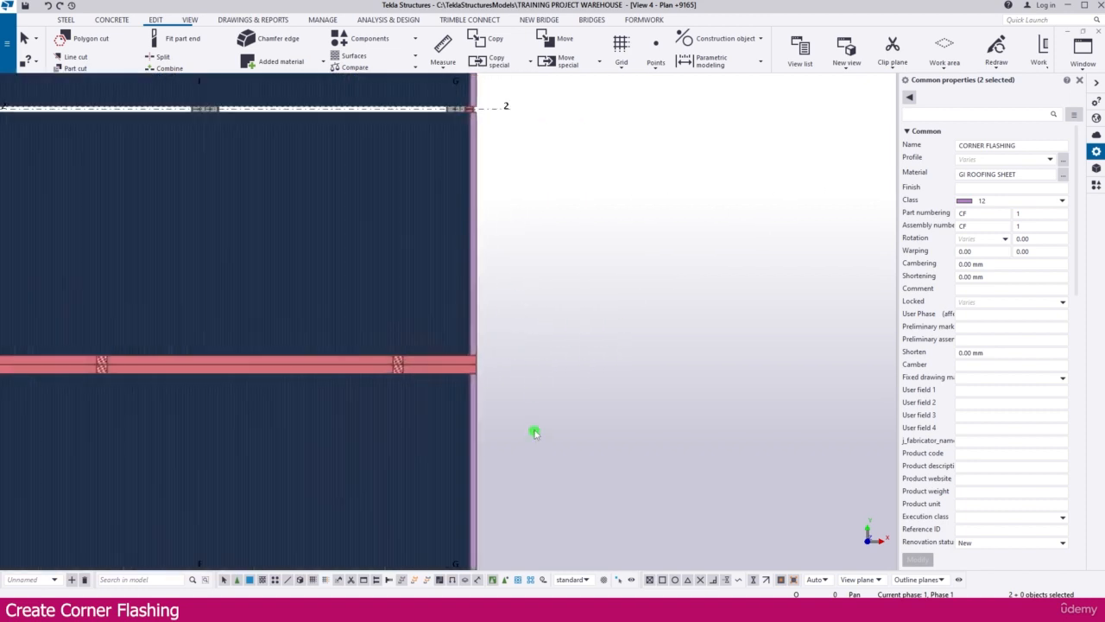
middle_click_drag(468, 185, 480, 416)
middle_click_drag(495, 231, 488, 431)
middle_click_drag(462, 252, 456, 316)
middle_click_drag(479, 183, 482, 197)
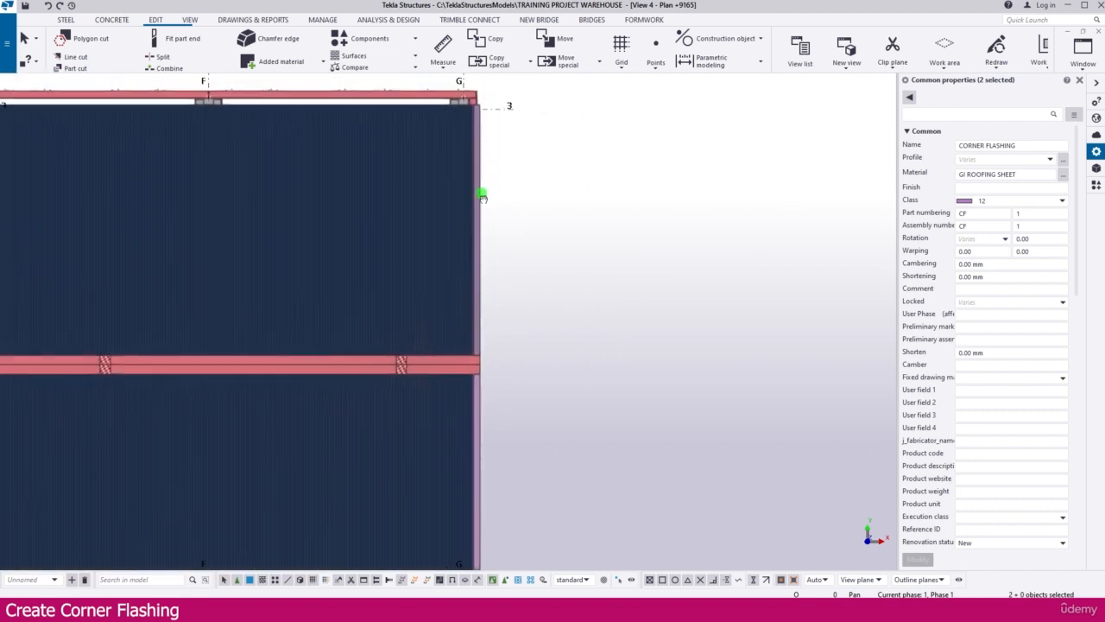
scroll(482, 197, "up", 8)
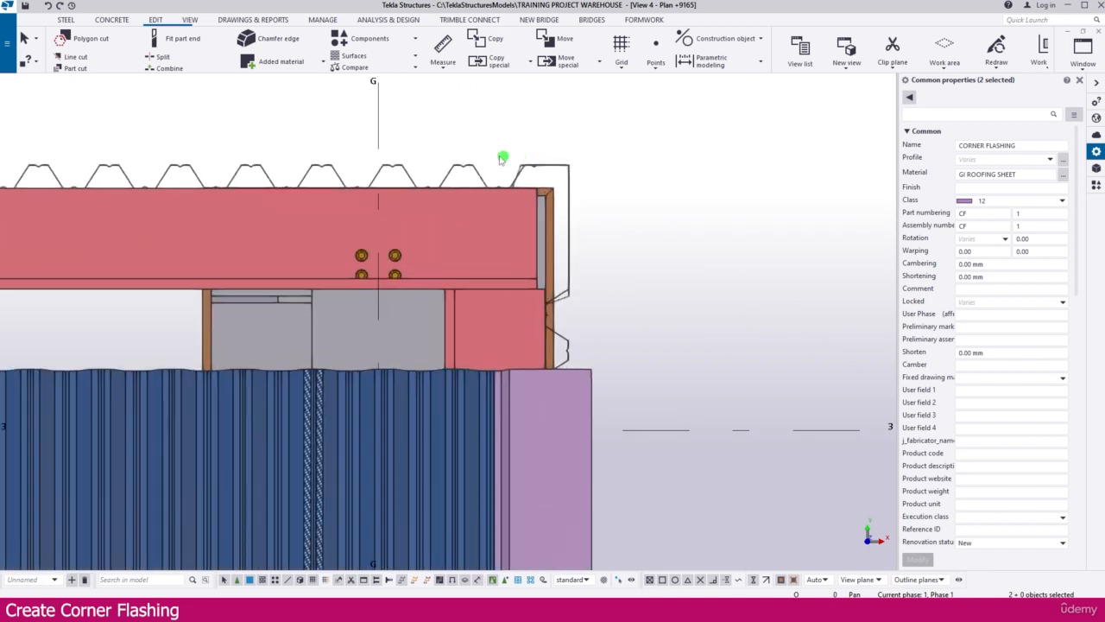
scroll(497, 164, "up", 6)
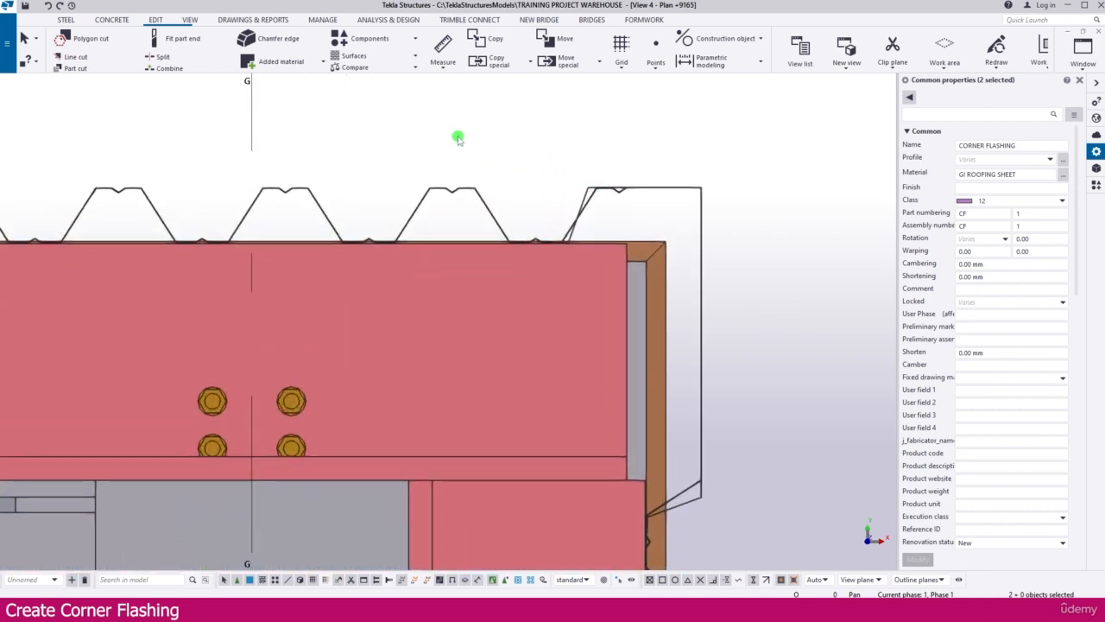
Select the corner flashing at grid G/3 and measure the horizontal distance between its end-leg bend and the sheeting's valley corner.
scroll(603, 178, "up", 3)
left_click(458, 165)
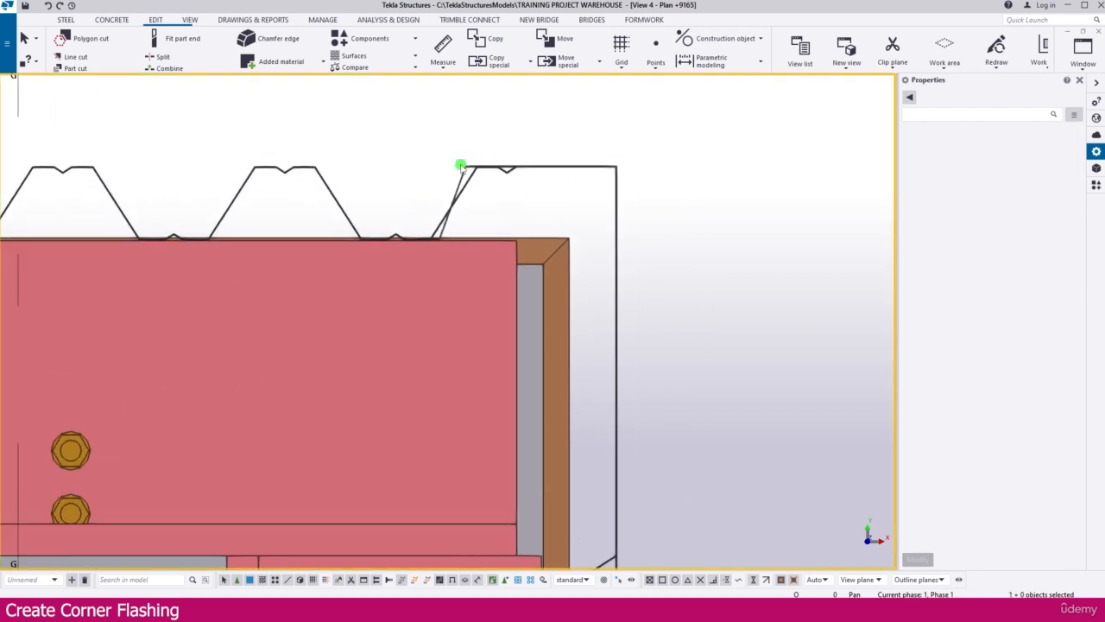
scroll(449, 250, "up", 2)
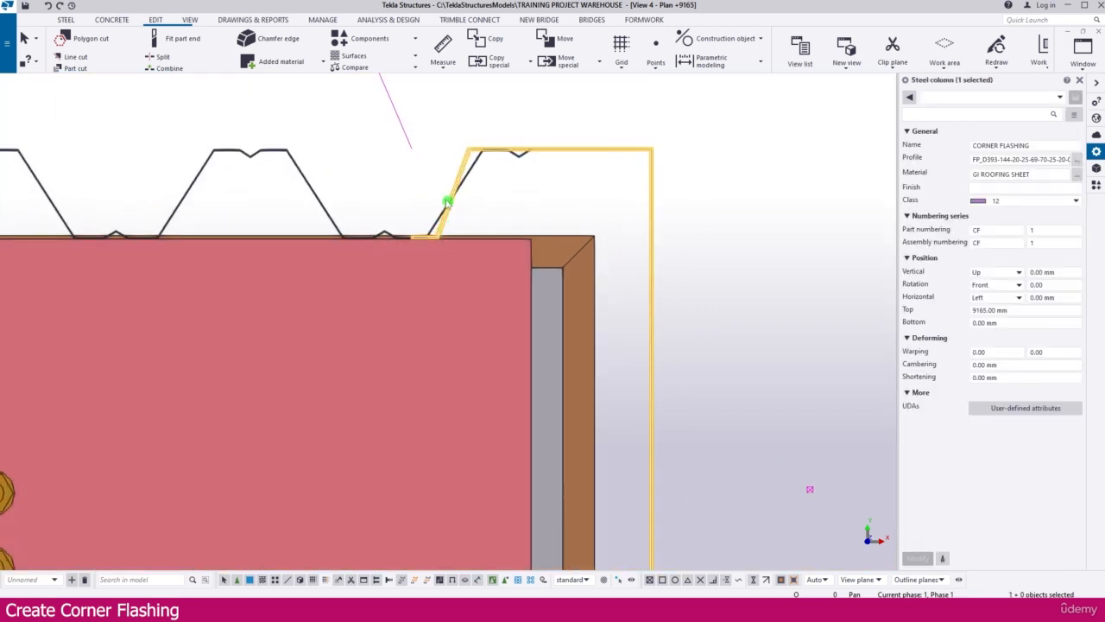
scroll(448, 202, "down", 4)
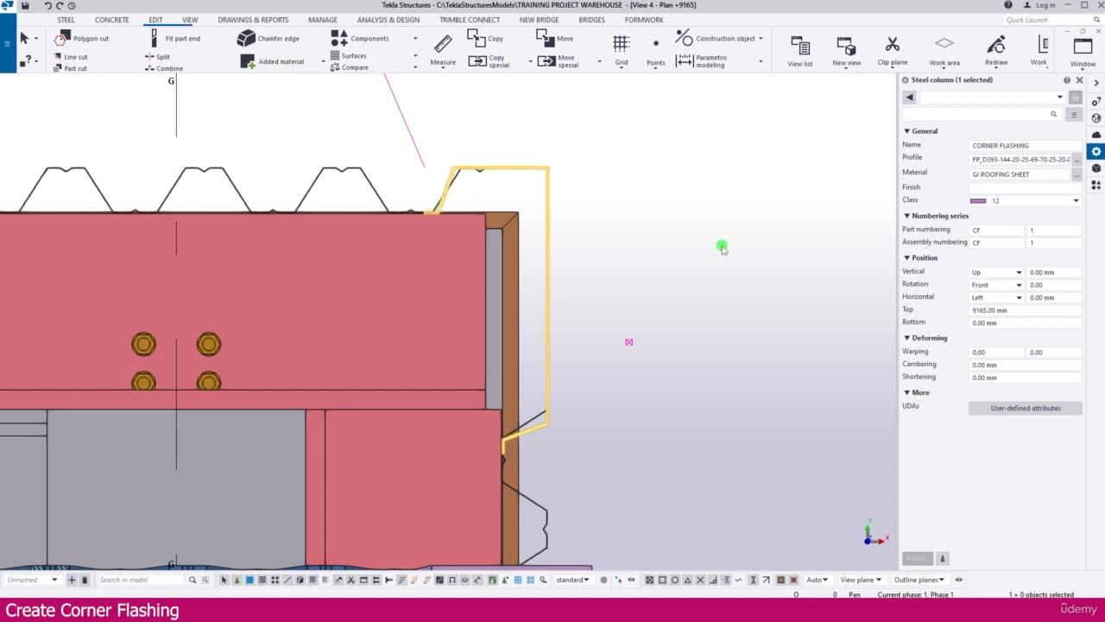
scroll(444, 205, "up", 4)
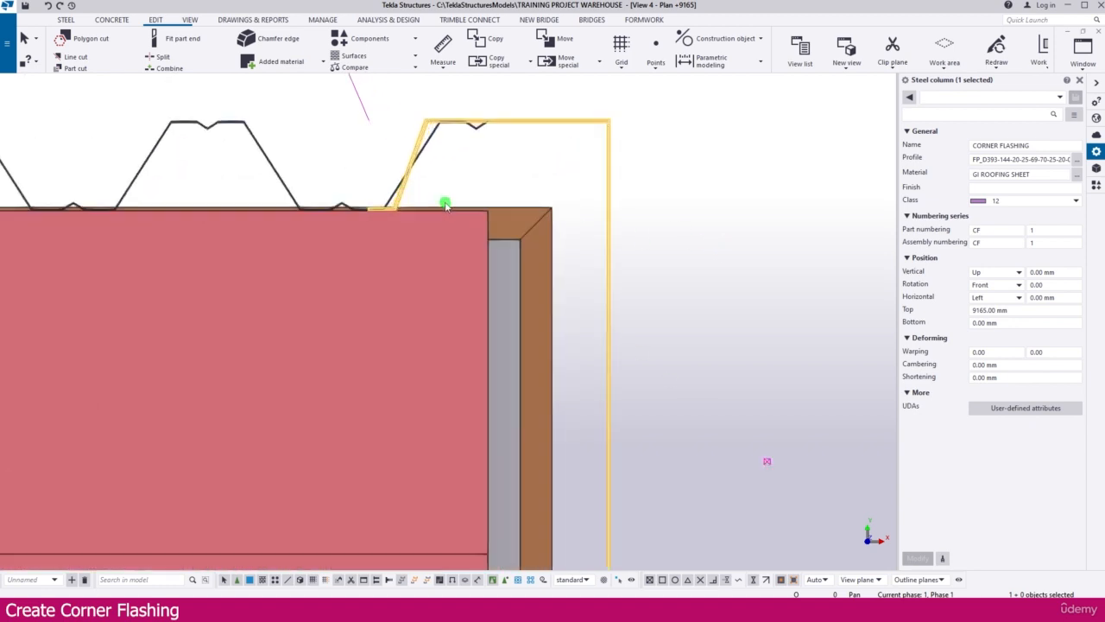
left_click(444, 69)
left_click(462, 108)
scroll(399, 212, "up", 5)
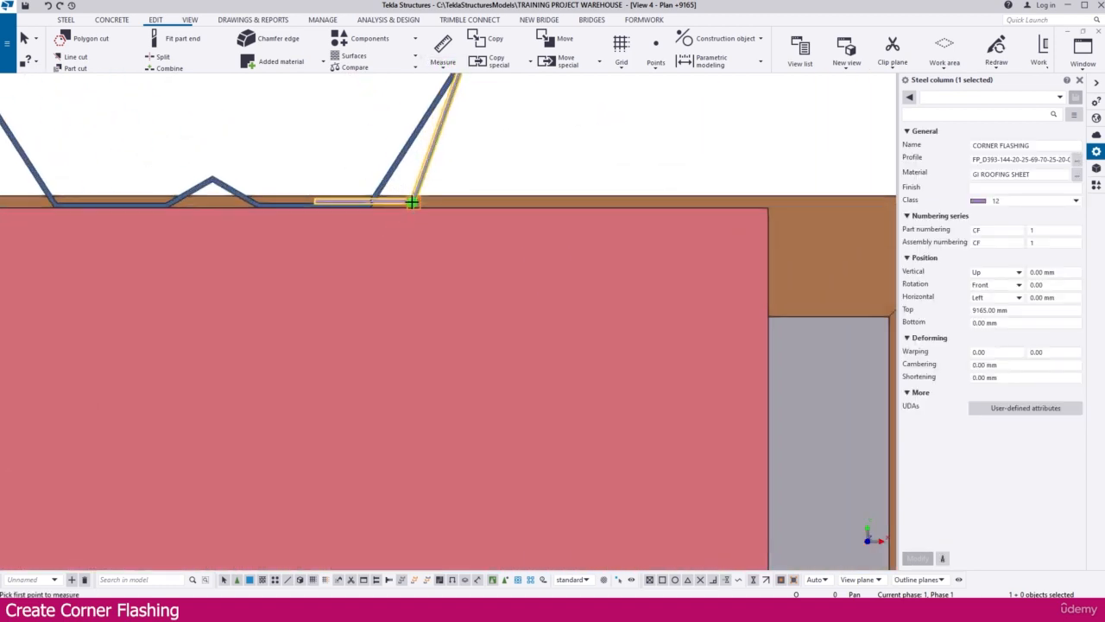
scroll(355, 205, "up", 2)
left_click(378, 200)
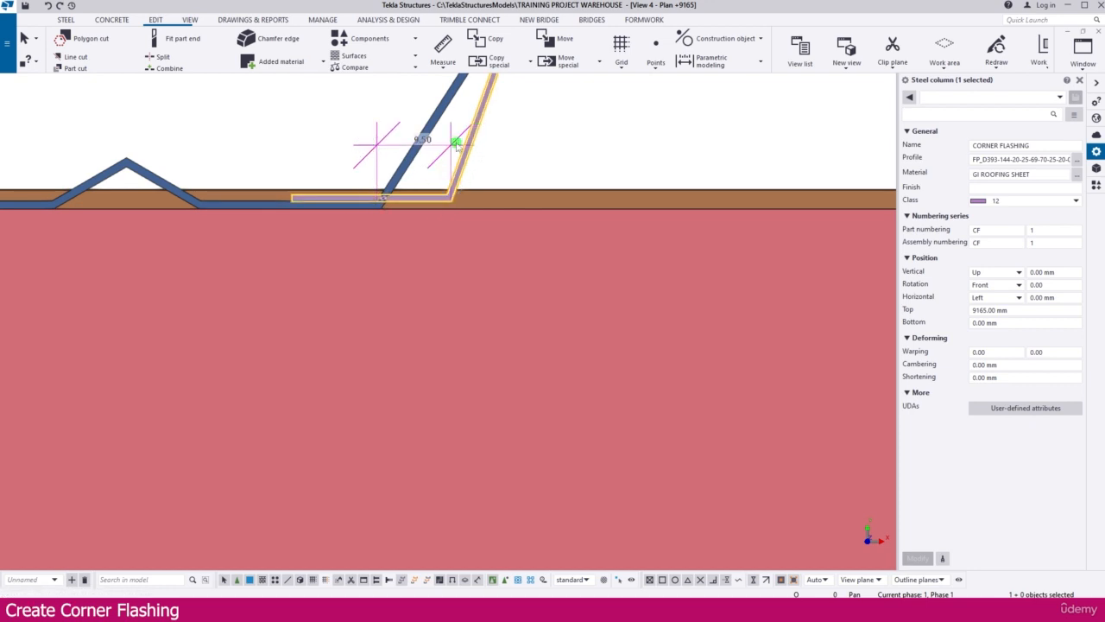
Change the second dimension in the grid G/3 flashing's FP_D profile to 154 and apply the modification.
scroll(454, 140, "down", 2)
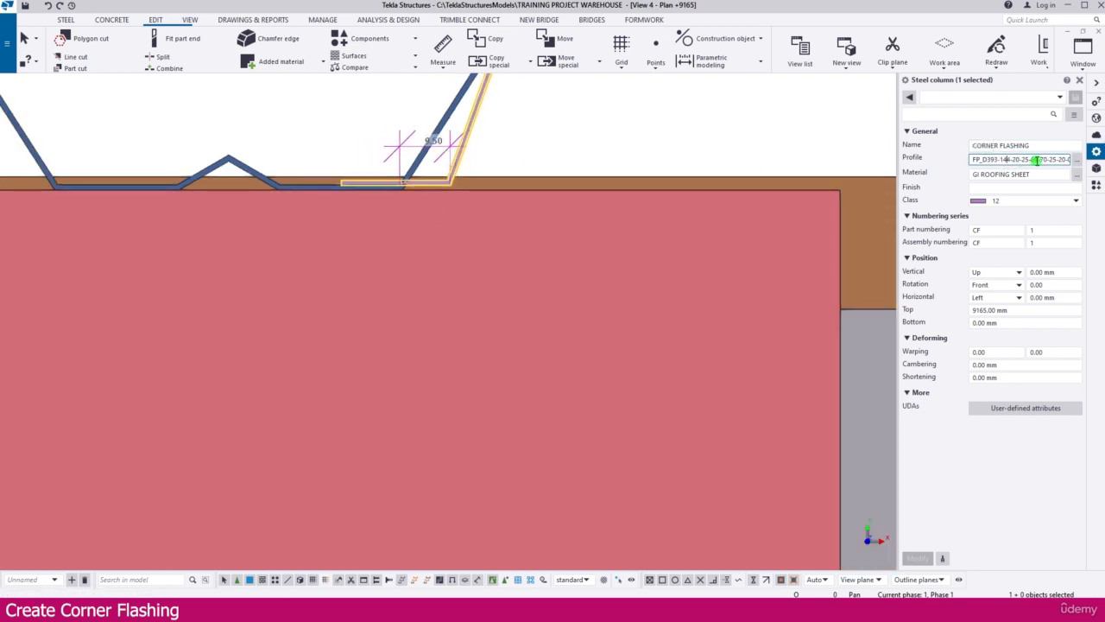
key("Return")
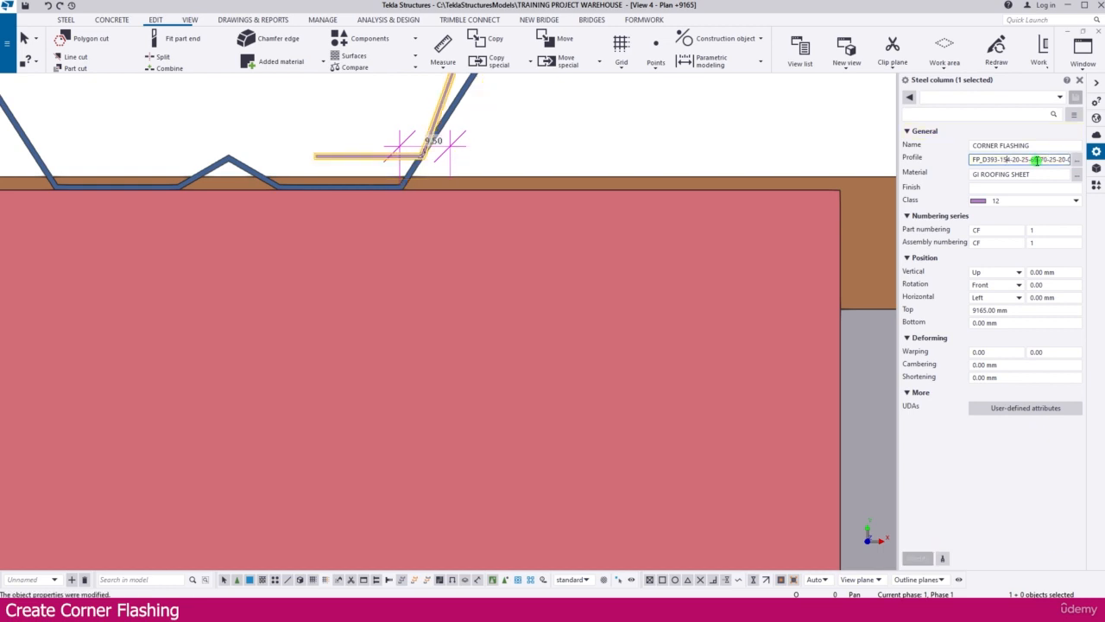
Move the grid G/3 corner flashing so its end-leg bend sits on the outer face of the sheeting's valley corner.
left_click(552, 138)
left_click(445, 112)
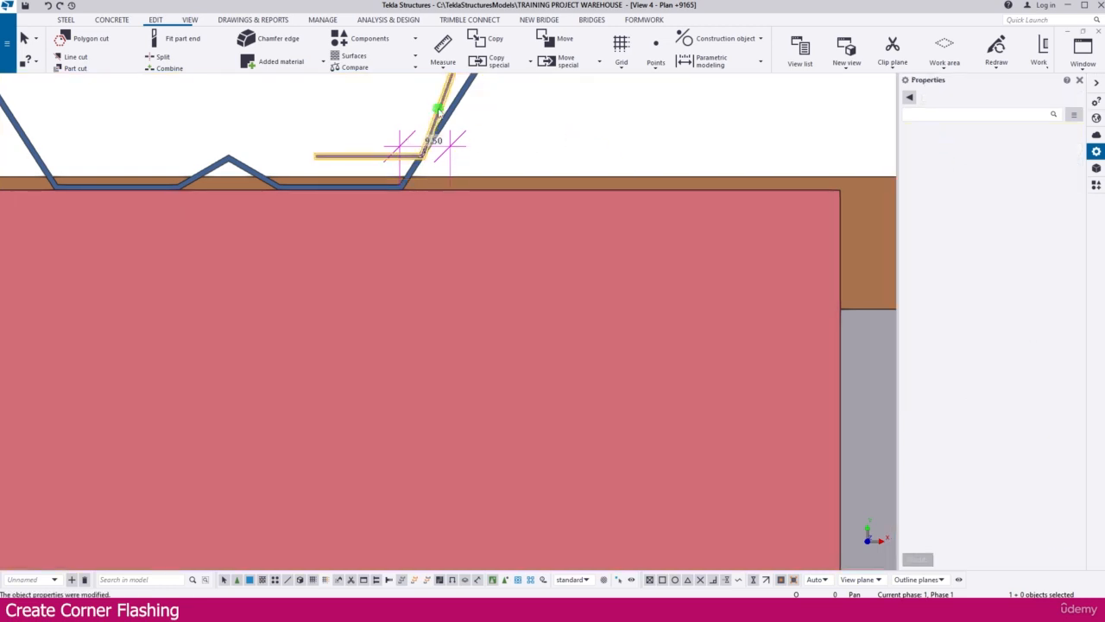
right_click(445, 112)
left_click(470, 202)
scroll(419, 154, "up", 3)
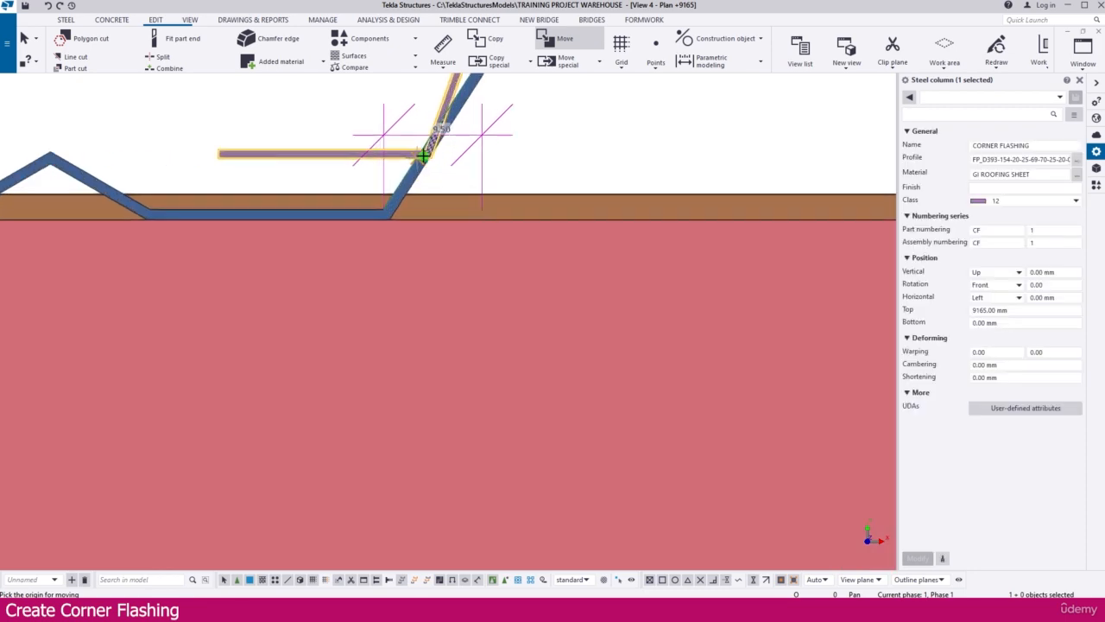
left_click(429, 156)
left_click(378, 211)
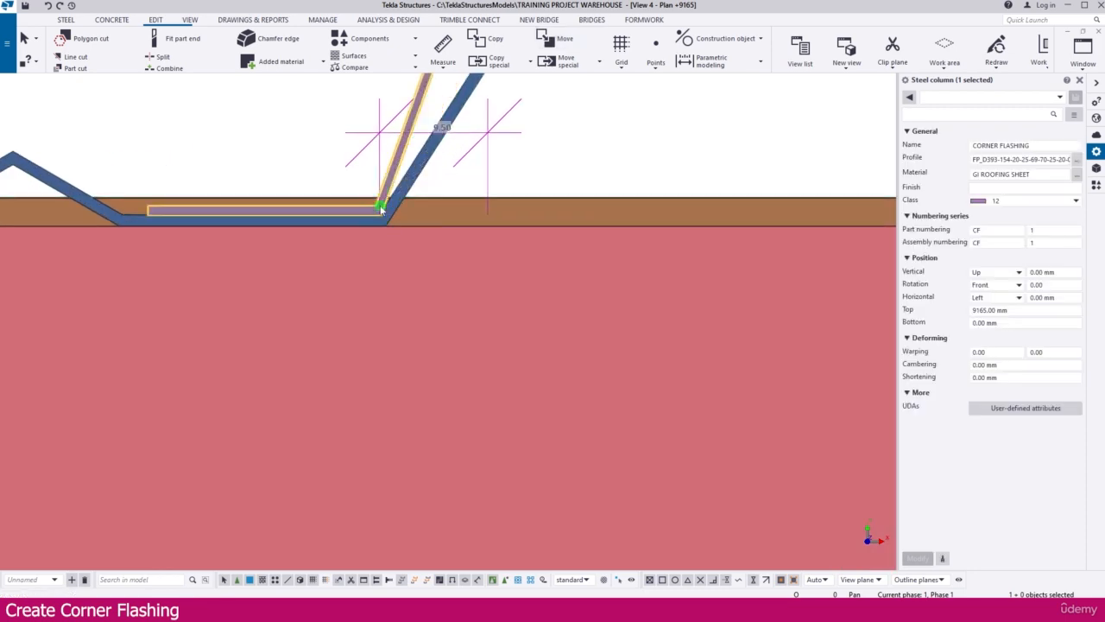
scroll(383, 184, "down", 4)
scroll(401, 169, "down", 2)
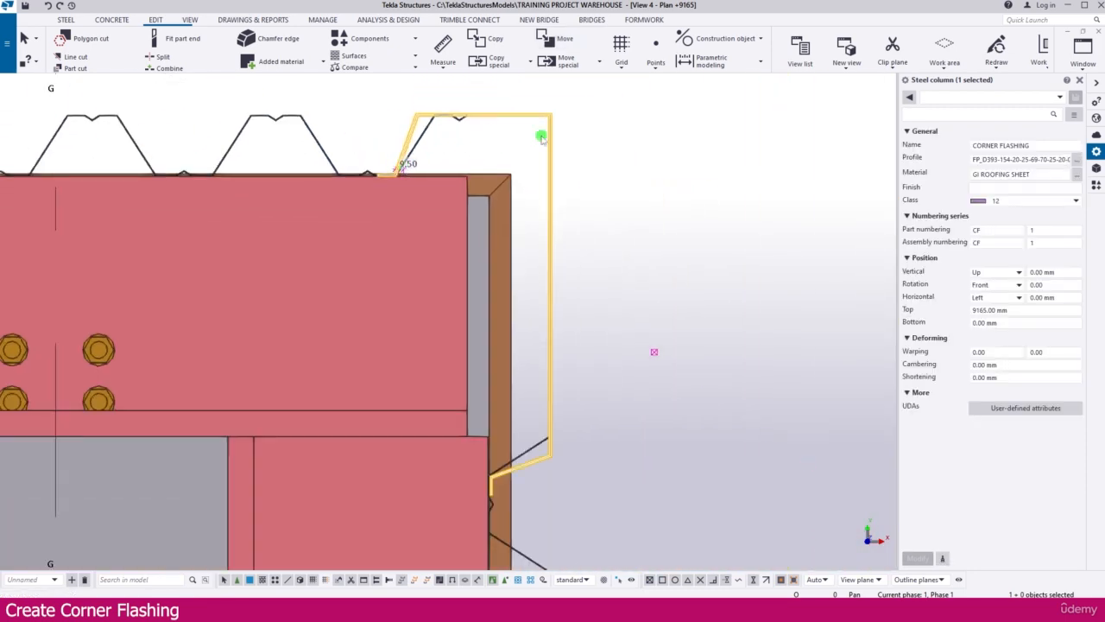
scroll(569, 145, "down", 2)
scroll(558, 364, "up", 2)
left_click(572, 371)
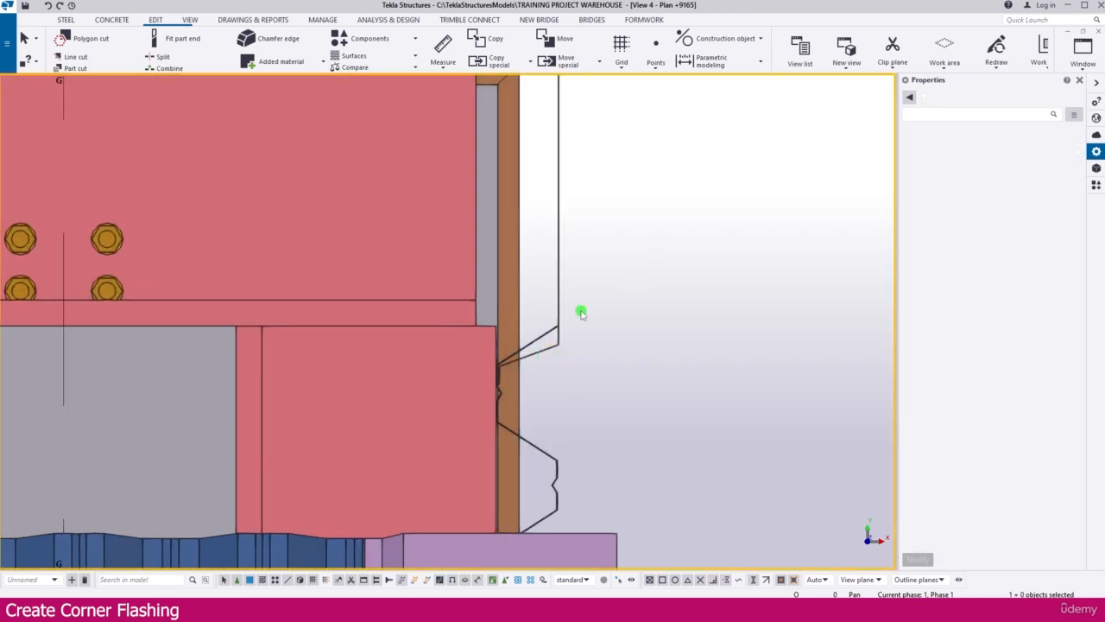
Select the corner flashing at grid G/1 and measure the horizontal distance between its end-leg bend and the sheeting's valley corner.
scroll(571, 237, "down", 8)
scroll(557, 154, "down", 6)
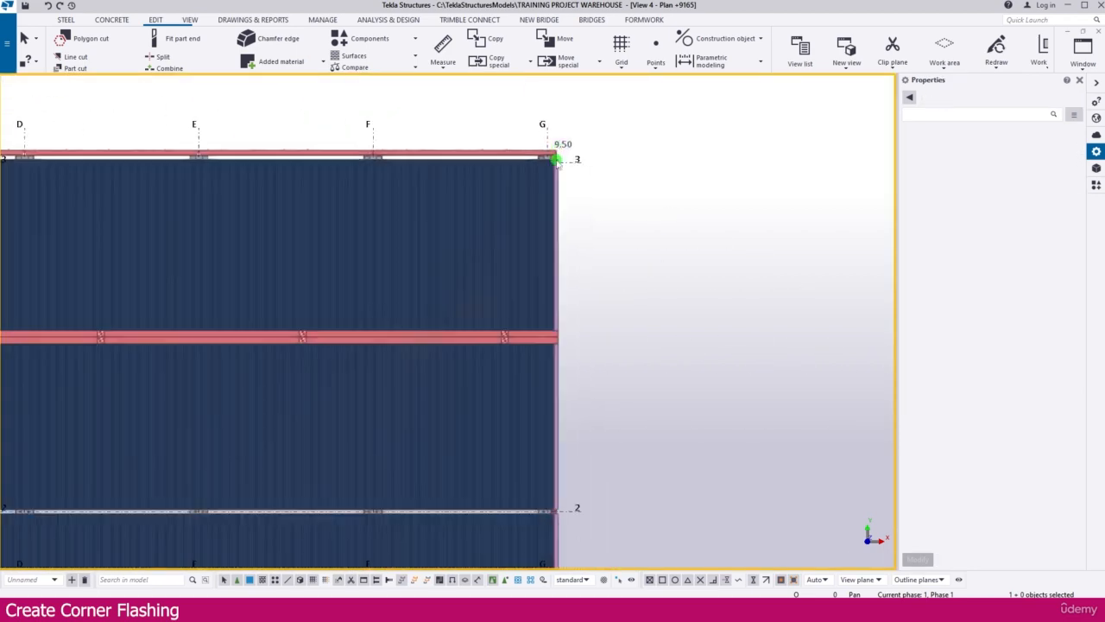
scroll(561, 427, "up", 10)
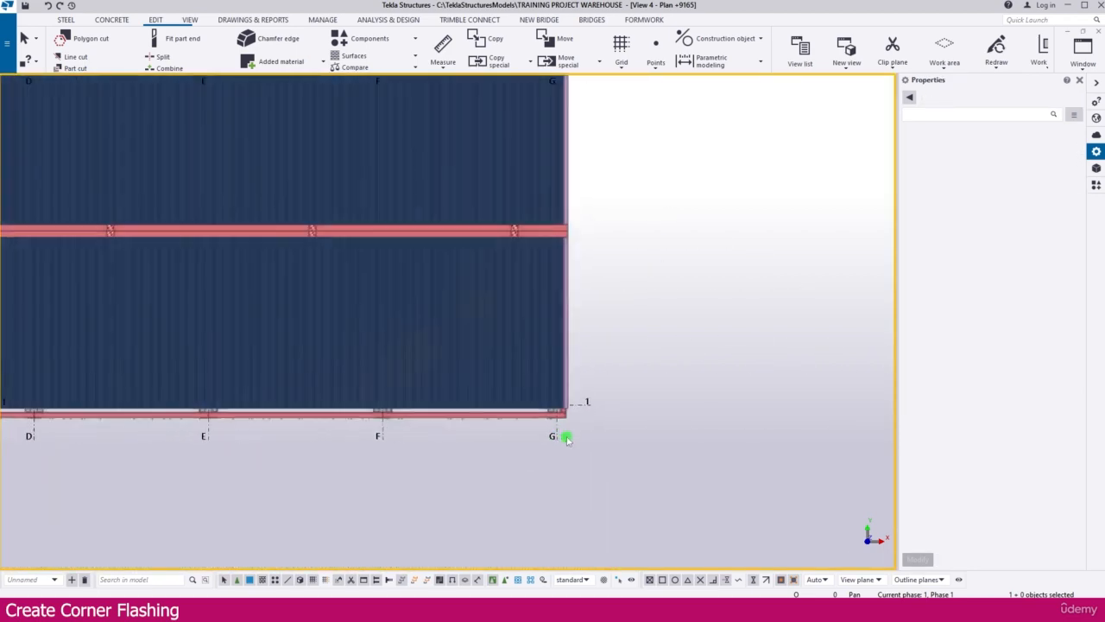
scroll(564, 421, "up", 5)
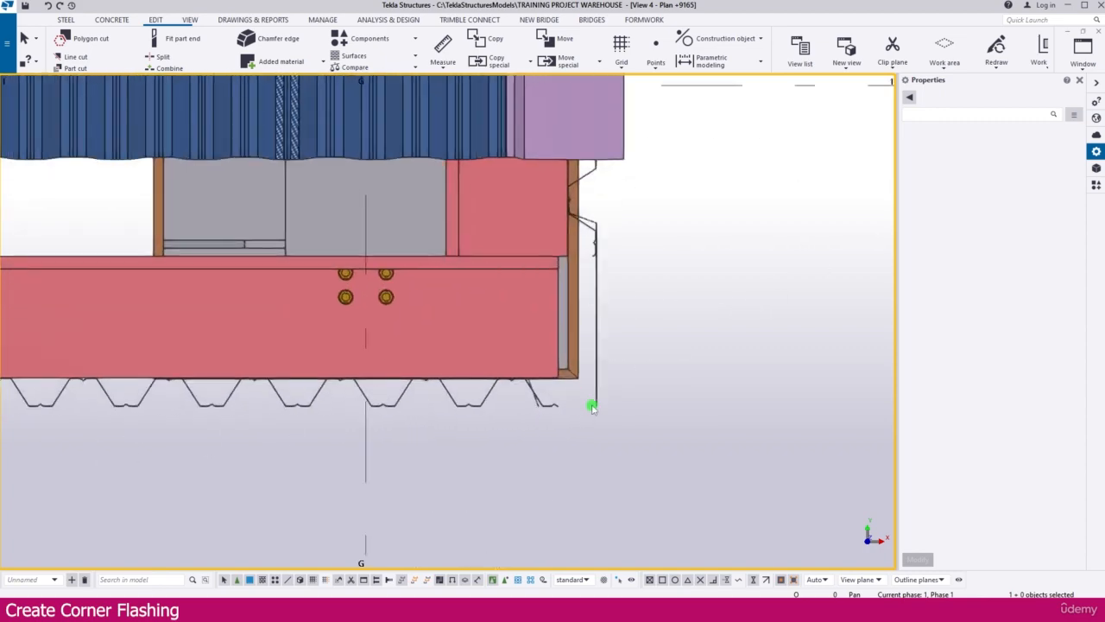
left_click(592, 402)
scroll(629, 320, "up", 2)
scroll(579, 211, "up", 1)
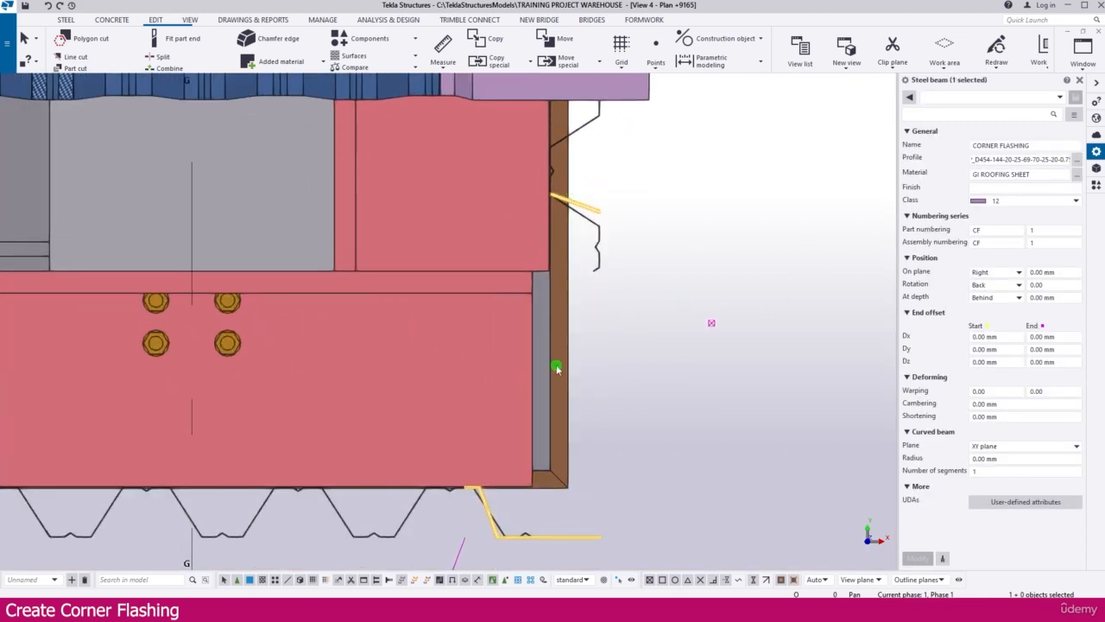
scroll(477, 499, "up", 4)
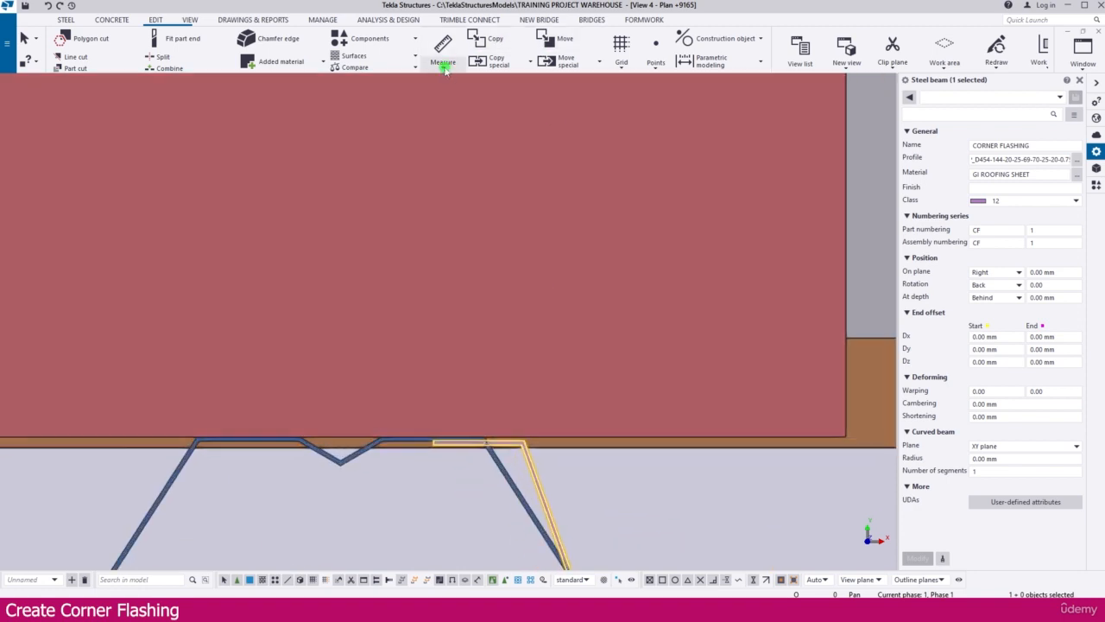
left_click(443, 67)
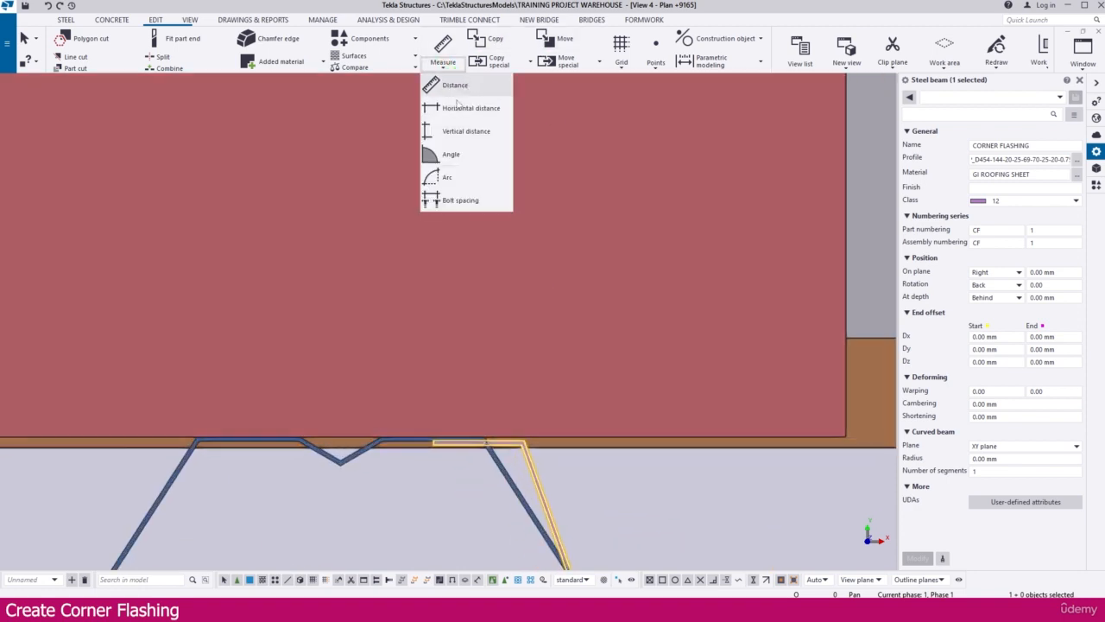
left_click(451, 108)
scroll(482, 445, "up", 2)
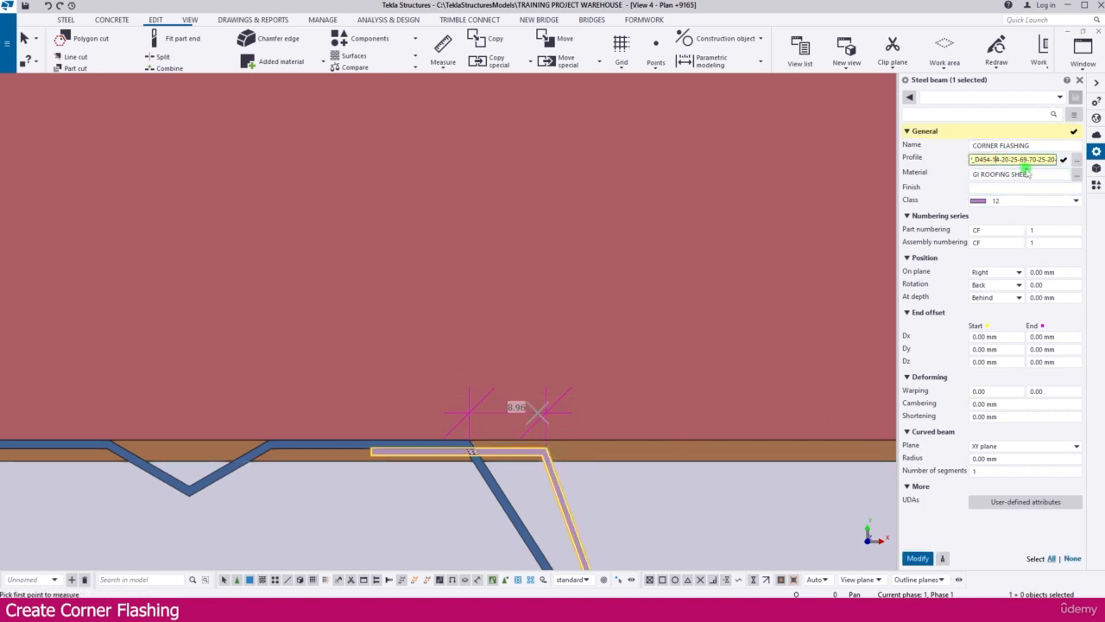
Change the second dimension in the grid G/1 flashing's profile to 154 and end the measuring command.
key("Return")
scroll(505, 358, "down", 2)
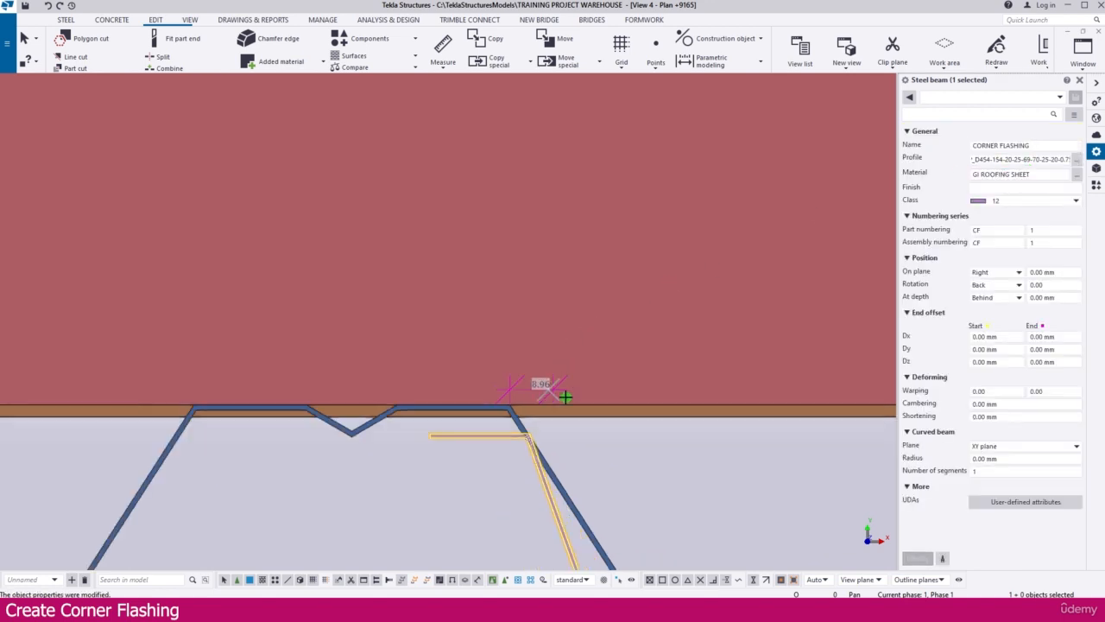
right_click(527, 463)
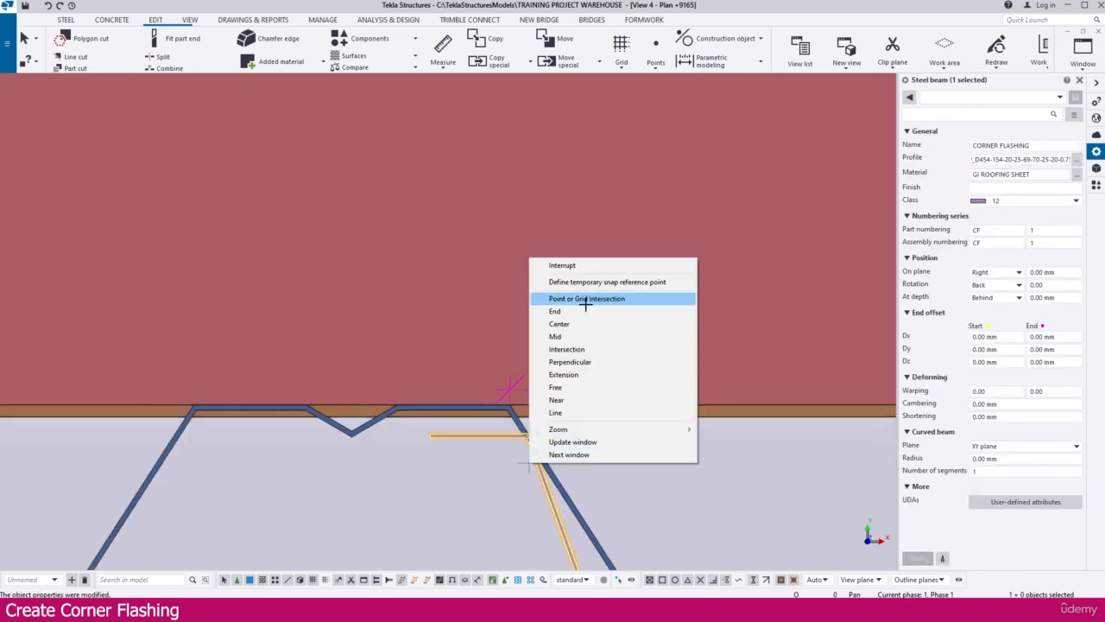
left_click(553, 339)
left_click(500, 434)
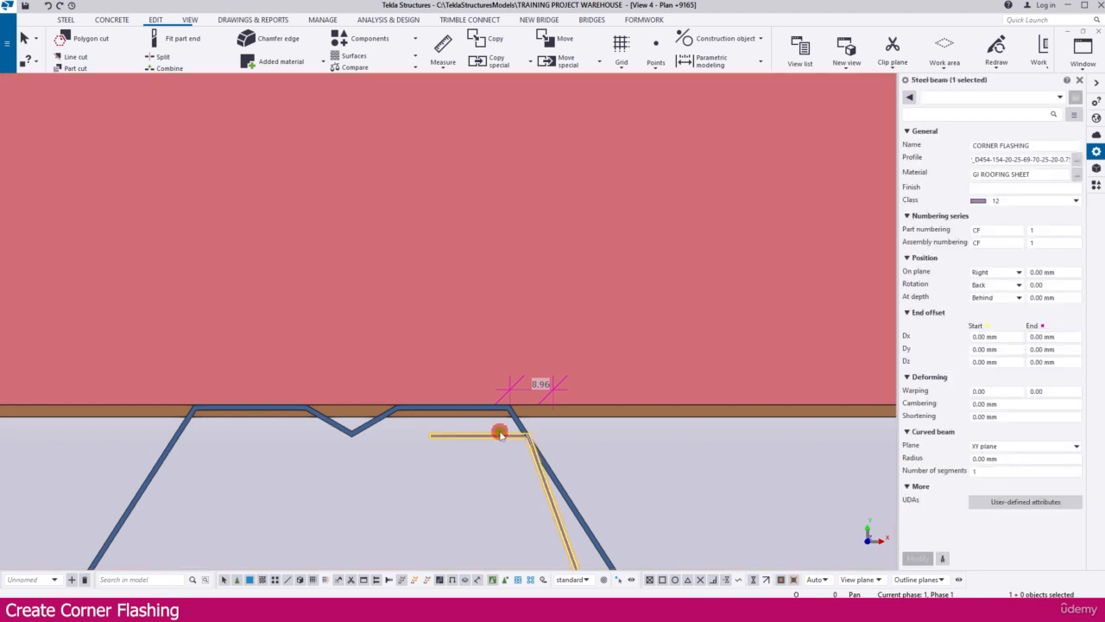
Move the grid G/1 corner flashing from its end-leg bend to the sheeting's valley corner on the building side.
right_click(500, 435)
left_click(528, 184)
scroll(527, 449, "up", 3)
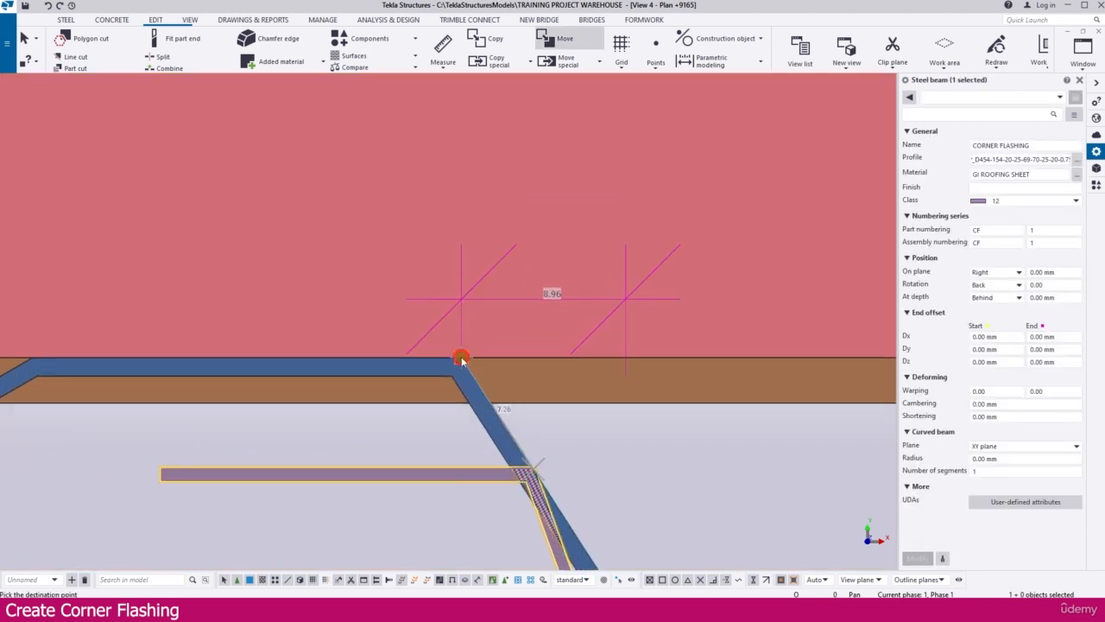
left_click(461, 359)
scroll(438, 321, "down", 4)
scroll(434, 338, "up", 5)
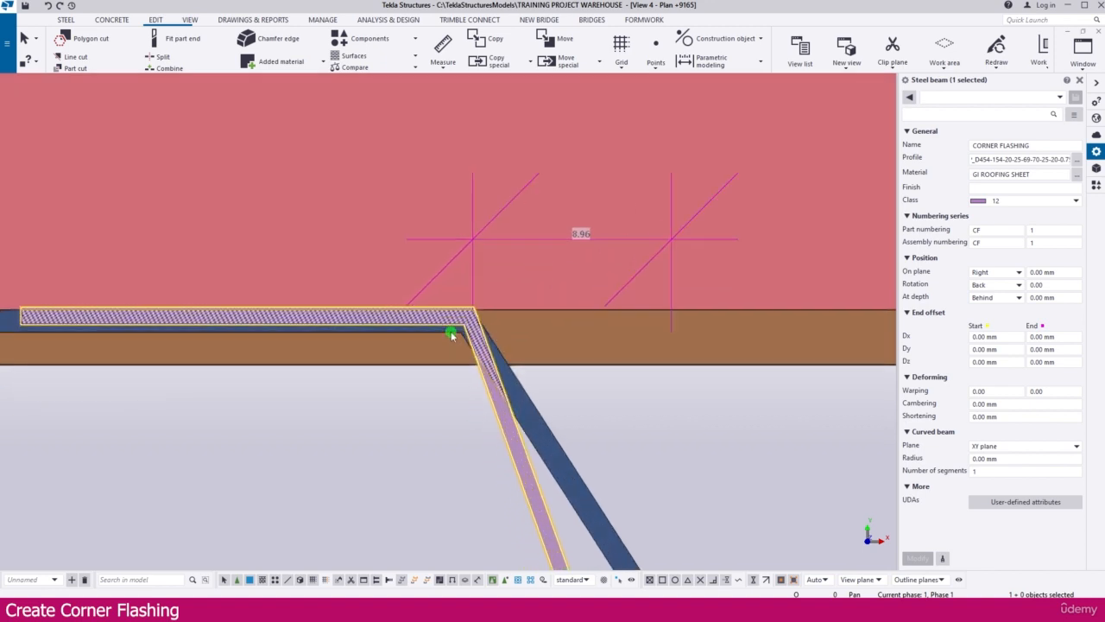
Shift the grid G/1 flashing by its end-leg bend onto the outer face of the sheeting's valley corner.
right_click(450, 335)
left_click(492, 352)
scroll(471, 299, "up", 2)
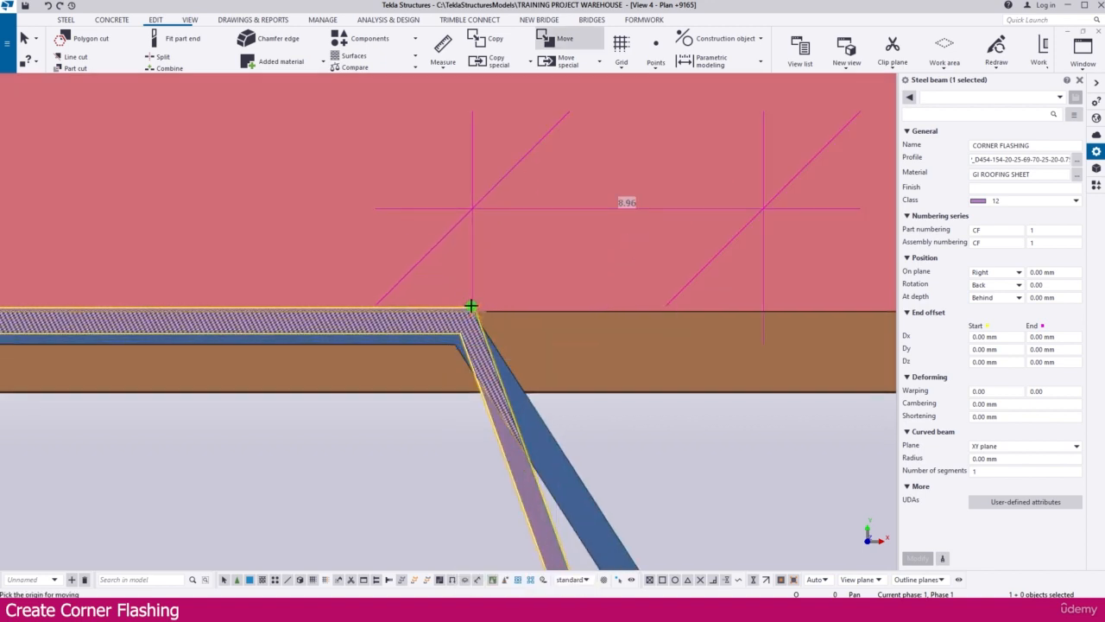
left_click(453, 345)
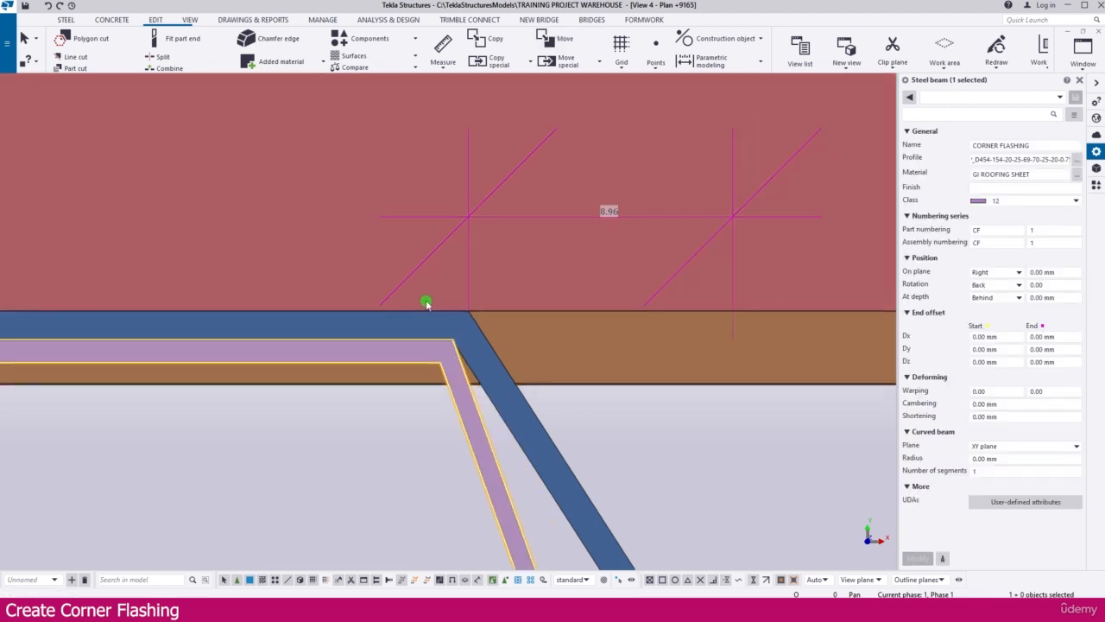
scroll(420, 333, "down", 3)
scroll(425, 336, "down", 3)
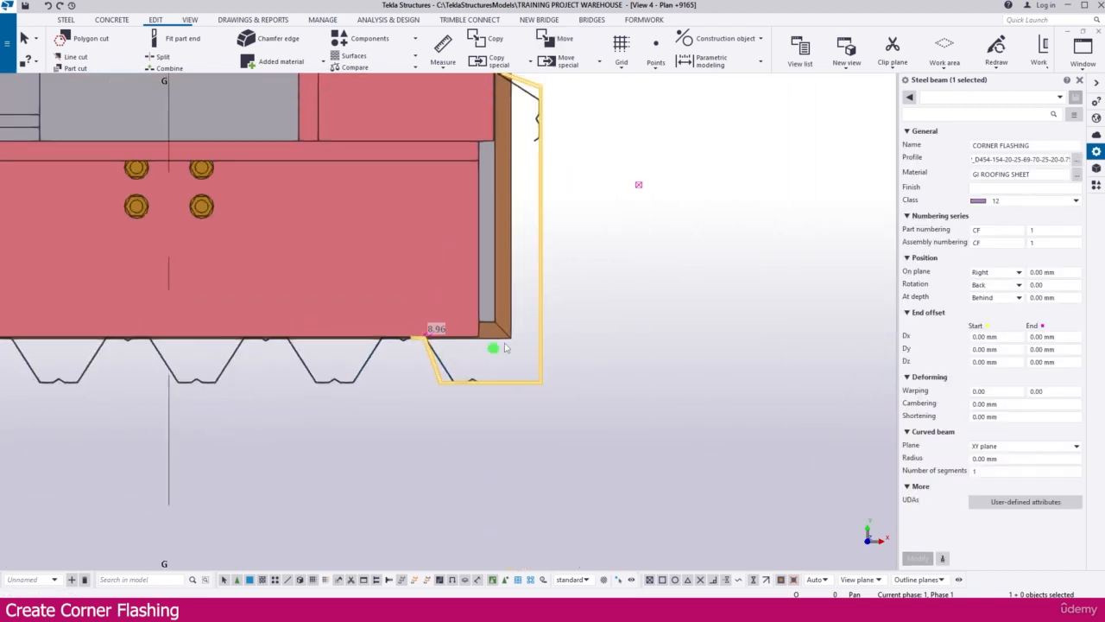
middle_click_drag(562, 323, 567, 340)
scroll(555, 174, "down", 1)
middle_click_drag(549, 230, 550, 251)
scroll(580, 284, "down", 6)
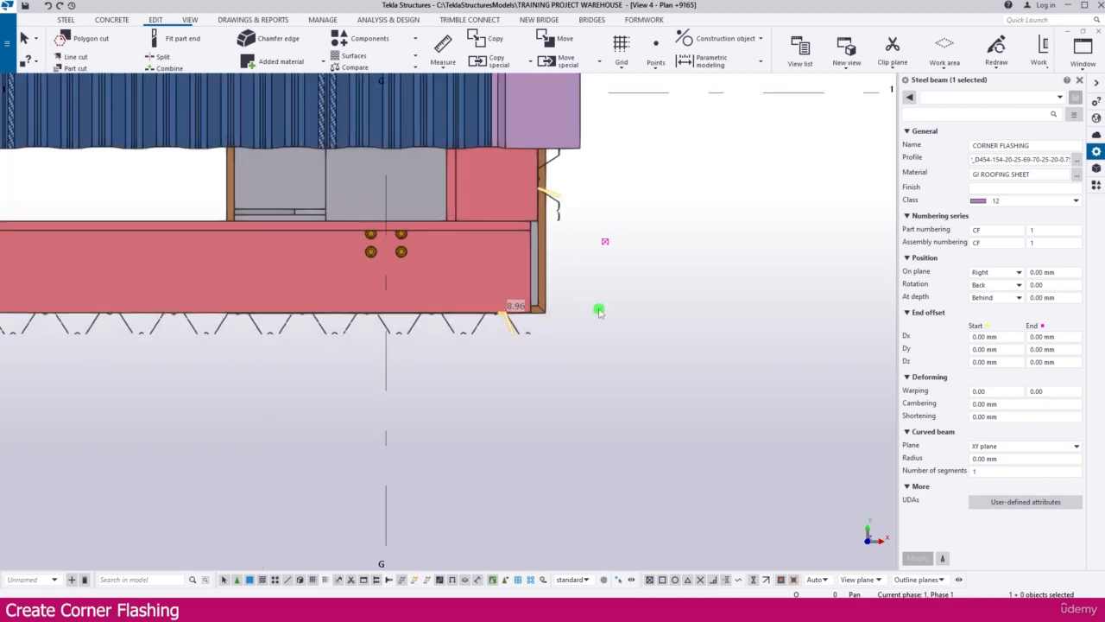
left_click(656, 314)
Switch to the isometric view and examine the corner flashings at the grid A and grid G ends of the warehouse.
key("ctrl+Tab")
key("ctrl+Tab")
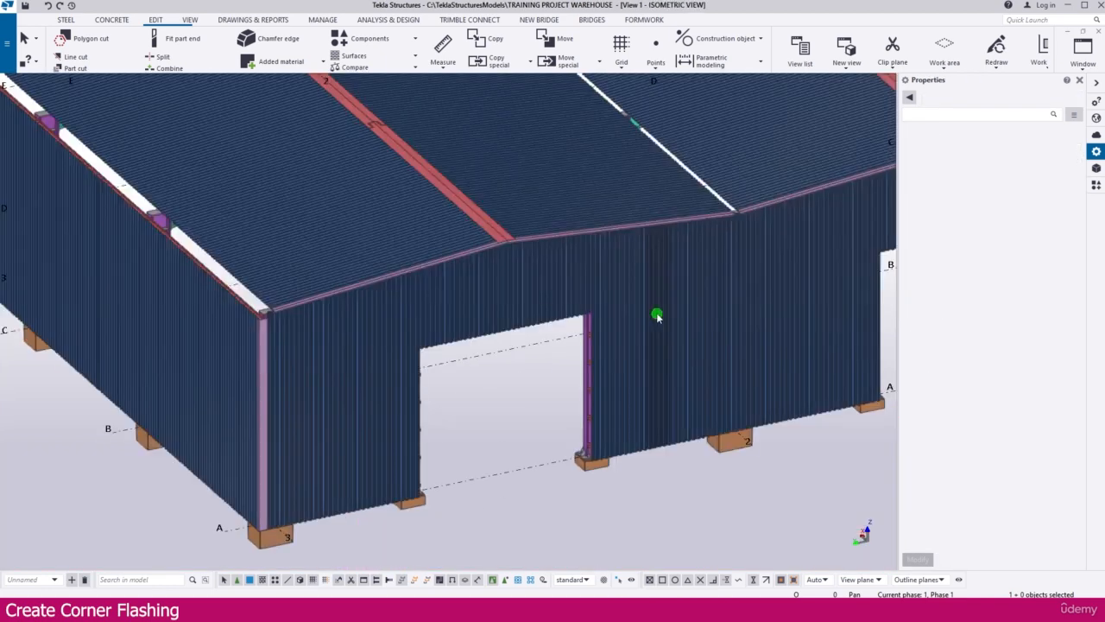
scroll(500, 348, "down", 3)
scroll(515, 299, "up", 4)
scroll(562, 341, "down", 2)
scroll(566, 343, "down", 2)
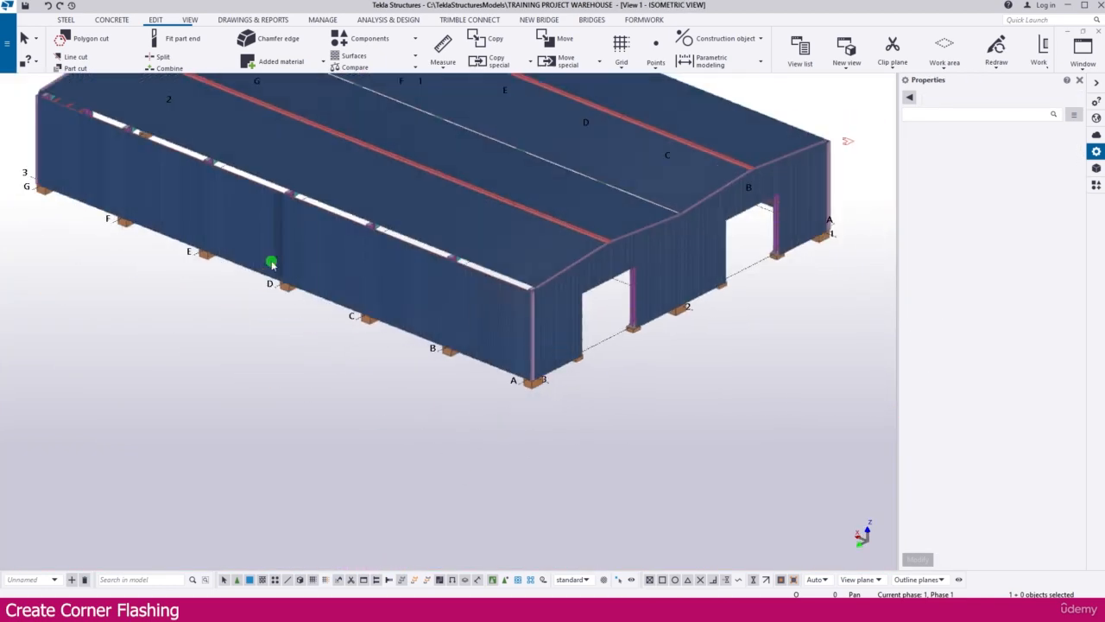
middle_click_drag(296, 256, 500, 248)
scroll(500, 247, "down", 2)
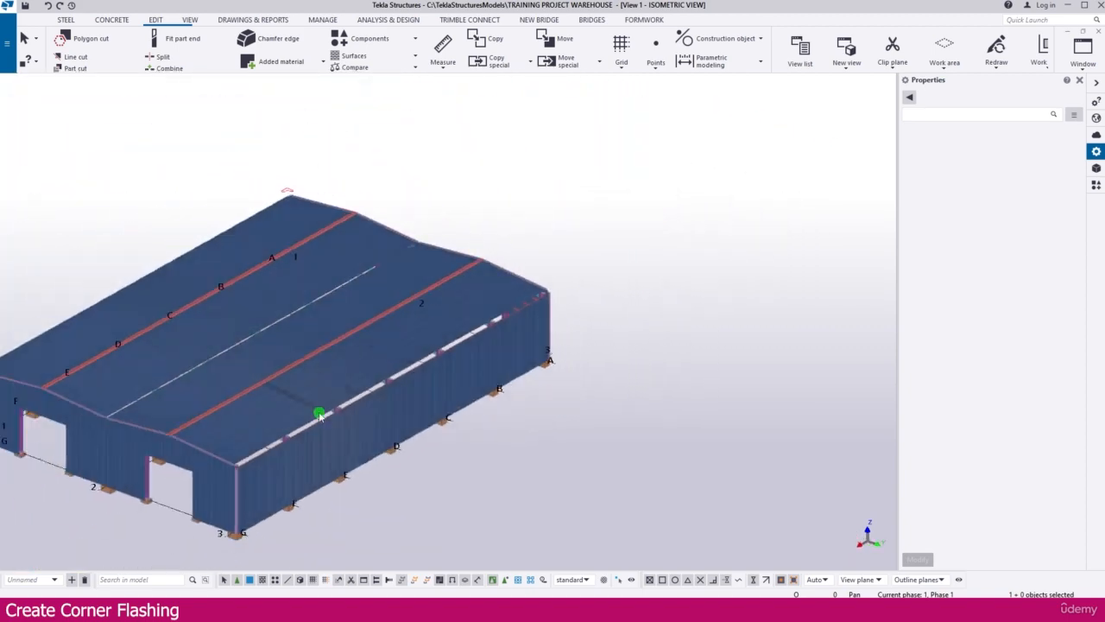
scroll(293, 457, "up", 6)
middle_click_drag(278, 464, 582, 353)
scroll(582, 353, "down", 4)
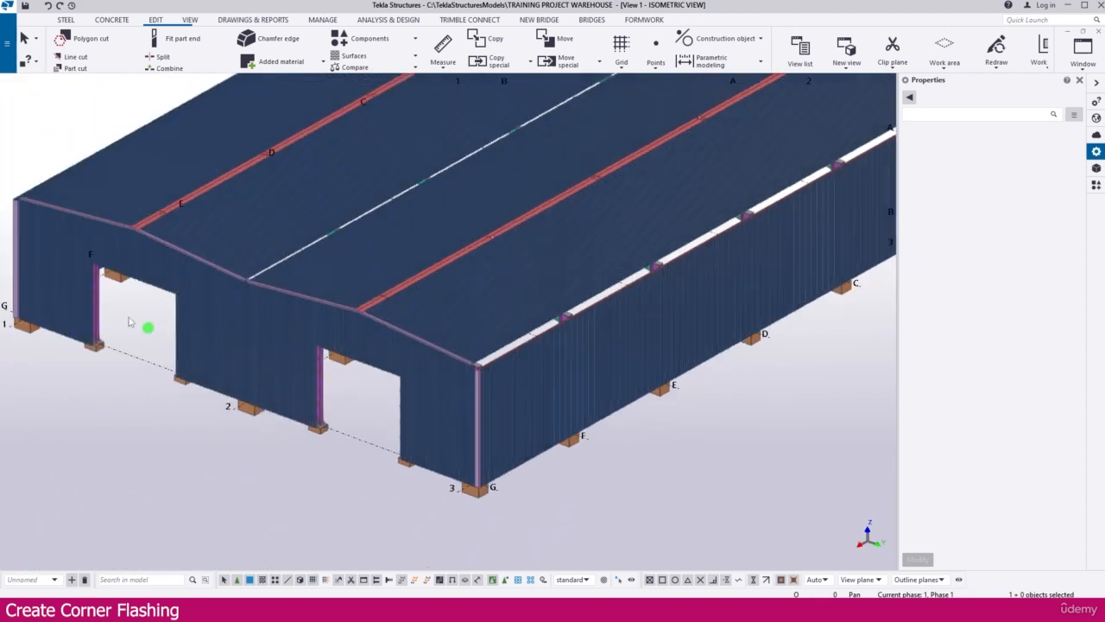
scroll(39, 263, "up", 5)
scroll(23, 189, "up", 4)
scroll(23, 189, "up", 1)
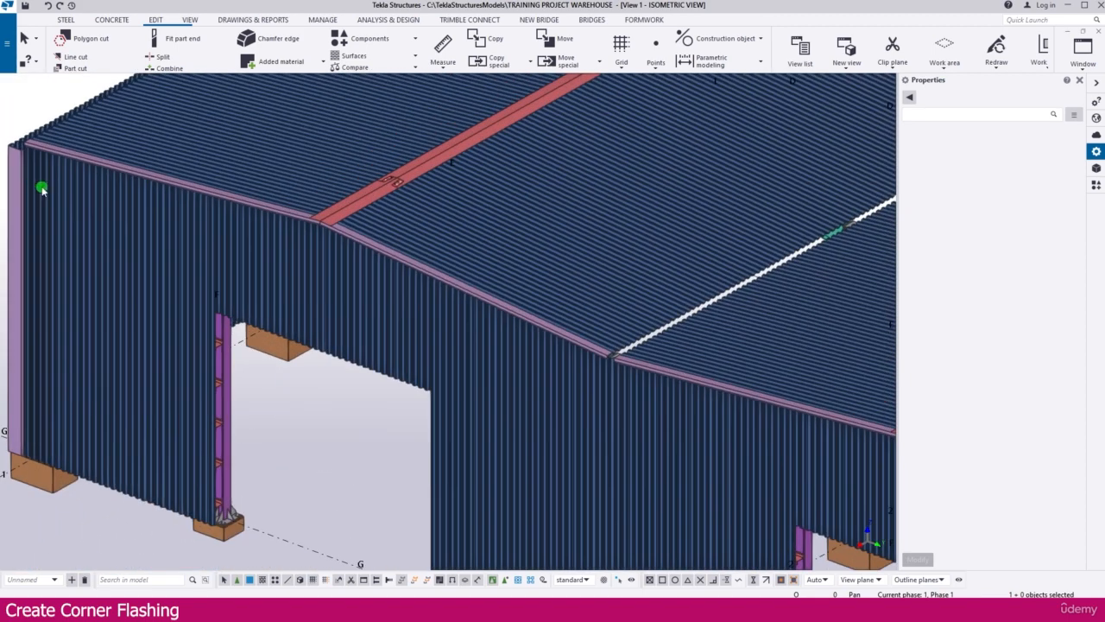